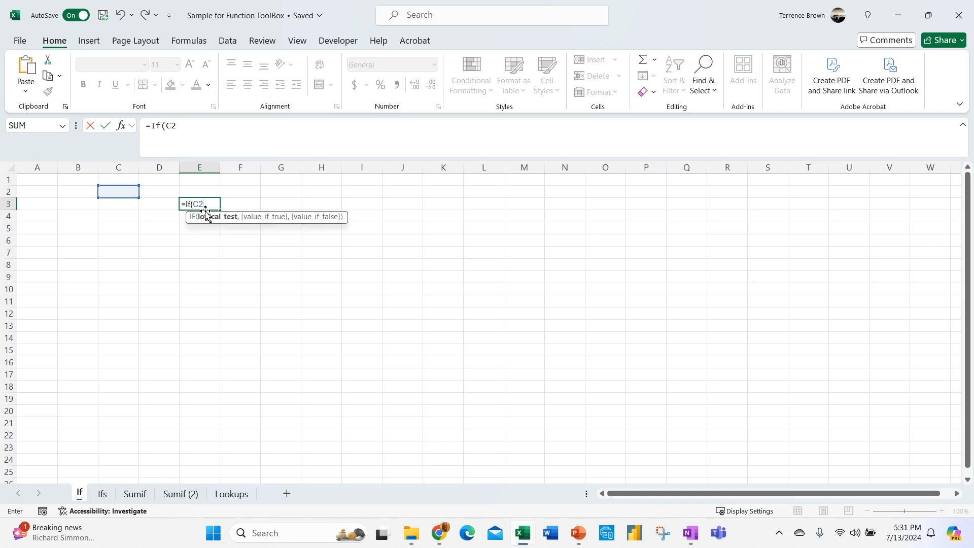
- Finish E3's formula as =IF(C2>D2,"Great","Bad"), correcting the typos, so it shows Bad
type(">D")
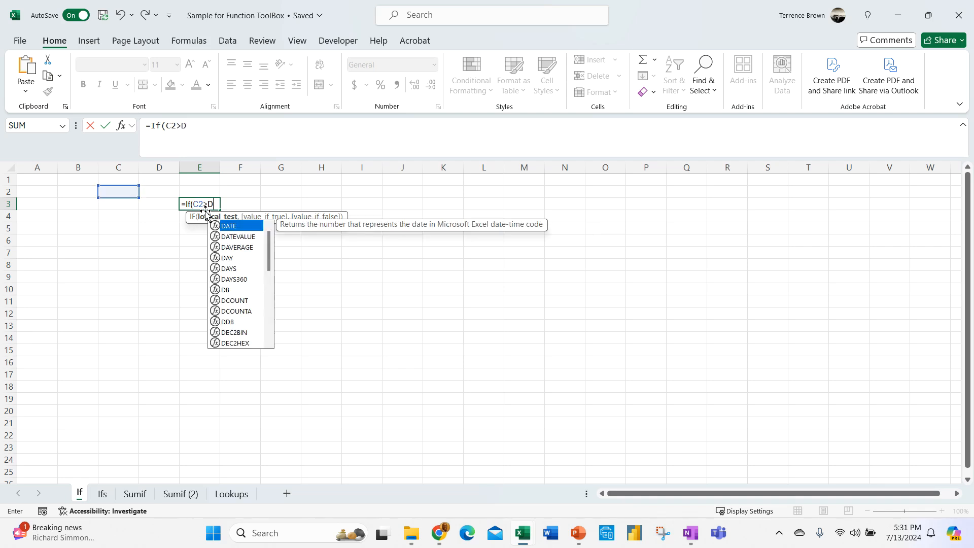
type("2")
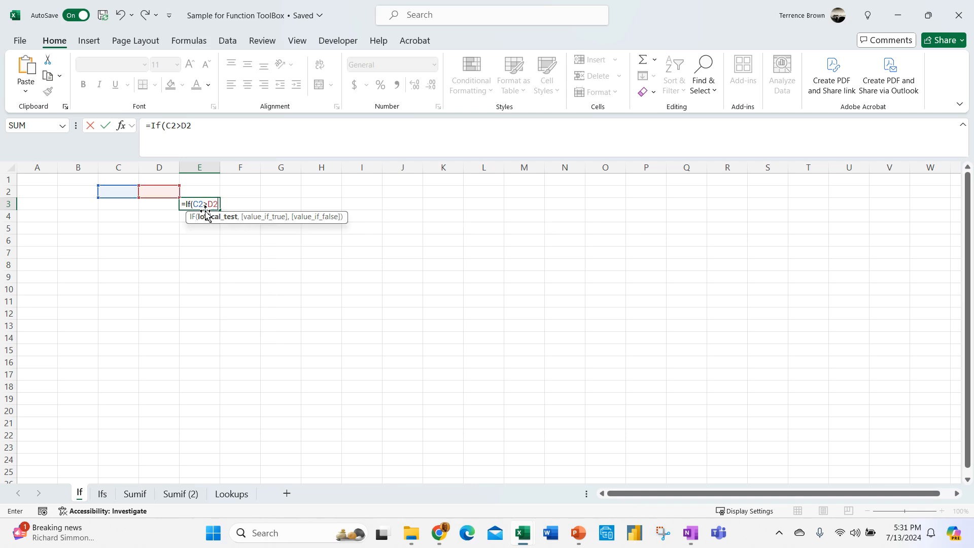
type(",")
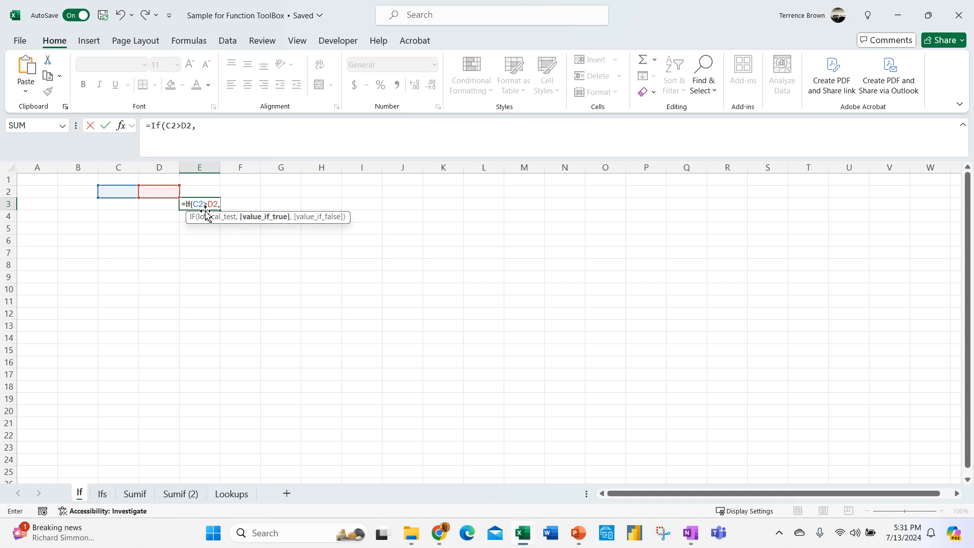
type("\"Great\",\"")
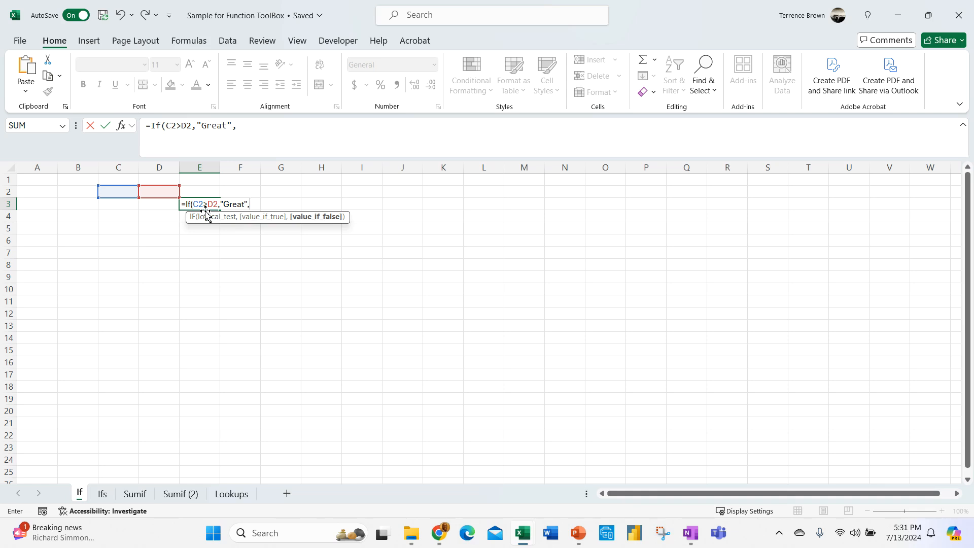
type("B")
key("BackSpace")
type("\"BAD")
key("BackSpace")
key("BackSpace")
type("ad\"")
key("Return")
left_click(198, 203)
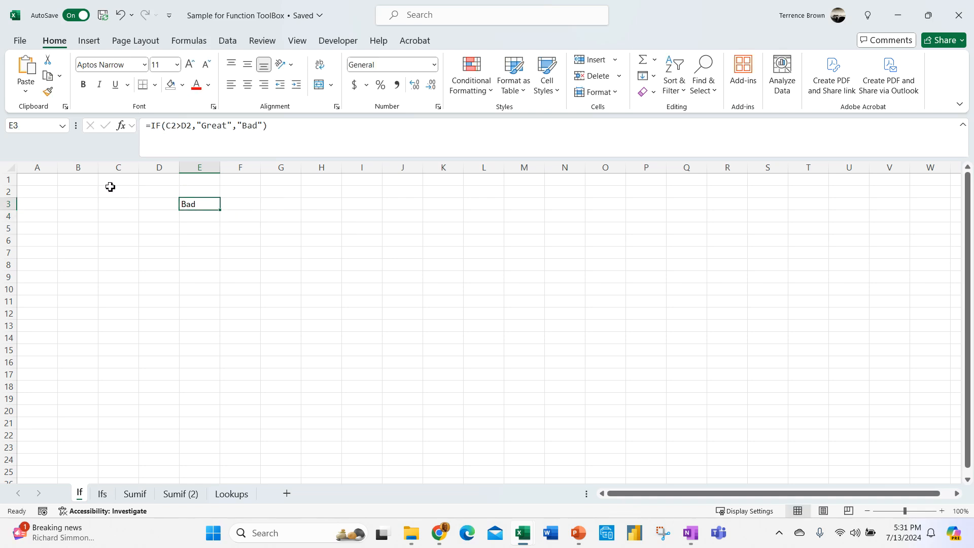
left_click(203, 239)
- Enter test values 4 in C2 and 3 in D2
left_click(206, 205)
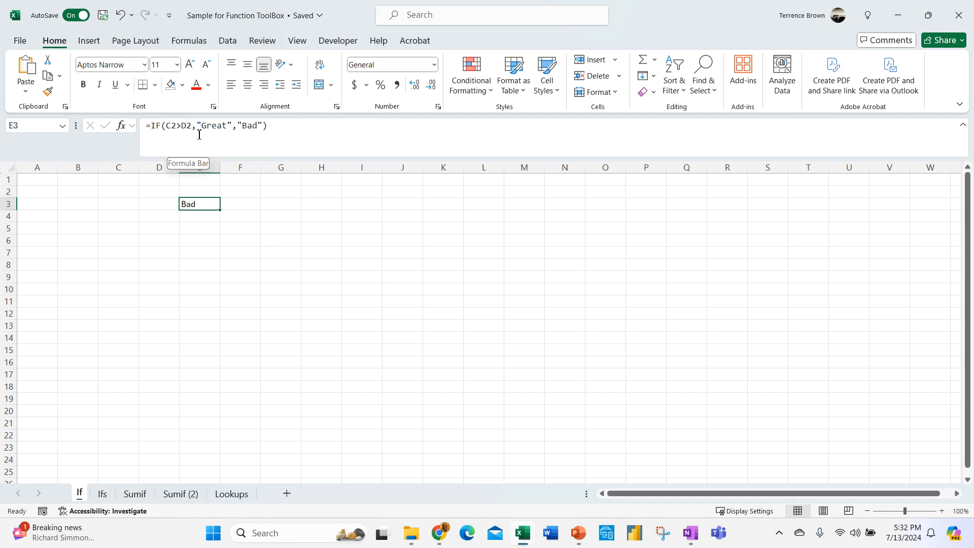
left_click(131, 192)
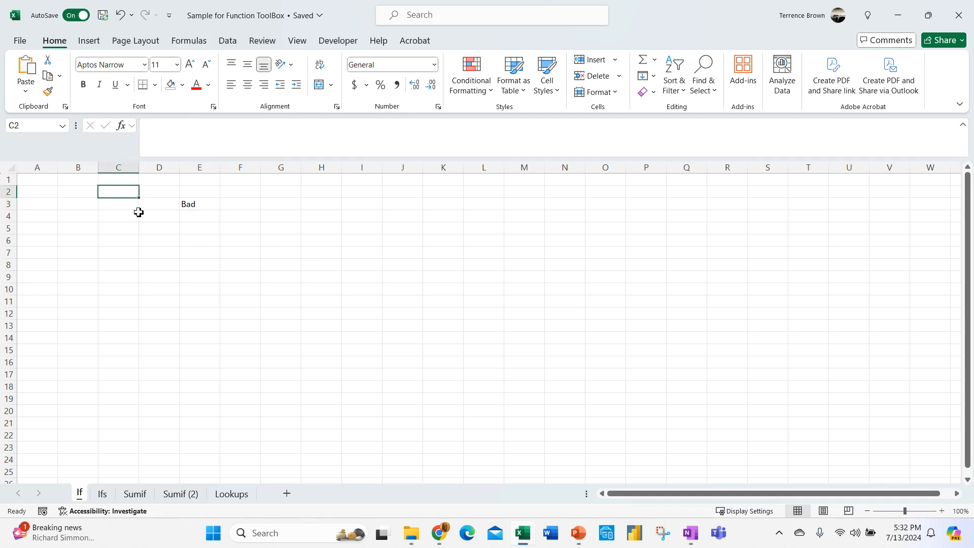
type("4")
key("Return")
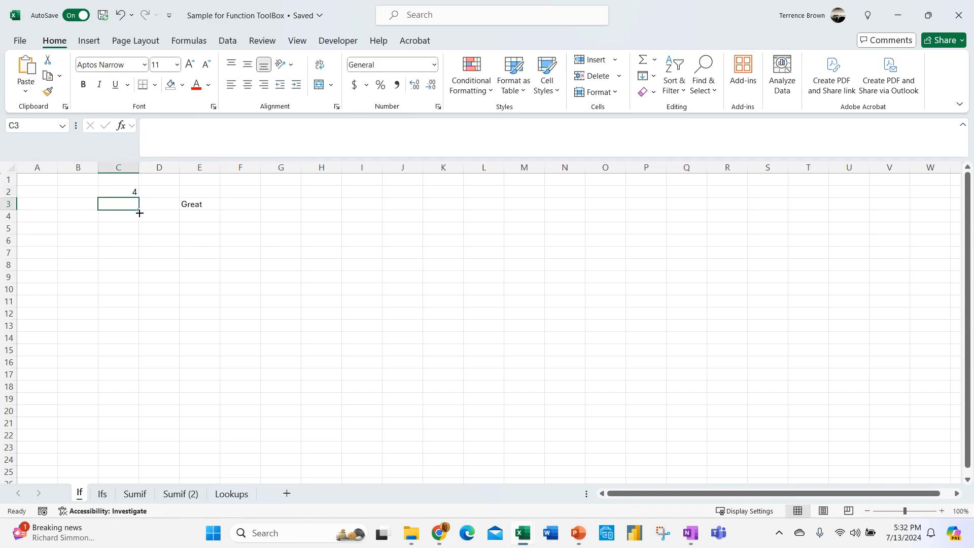
left_click(167, 196)
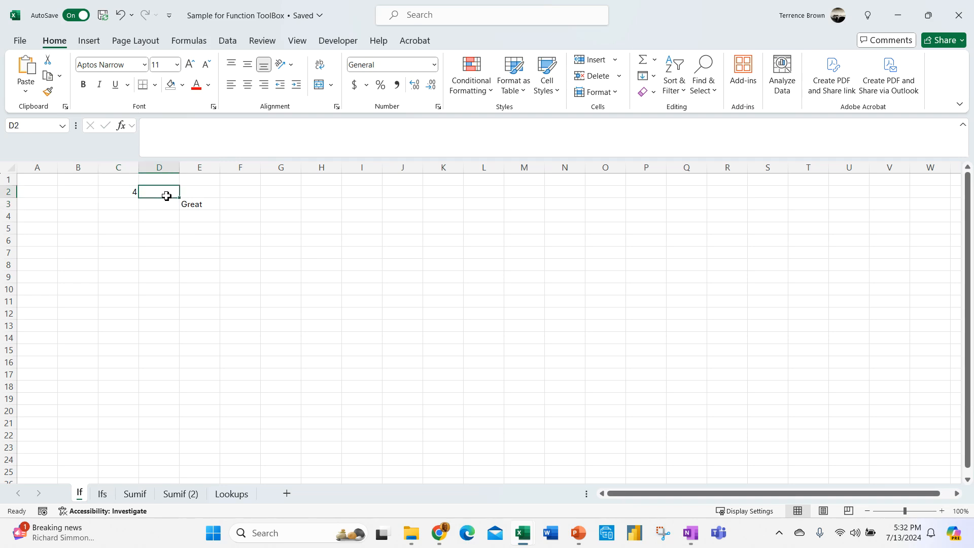
type("3")
key("Return")
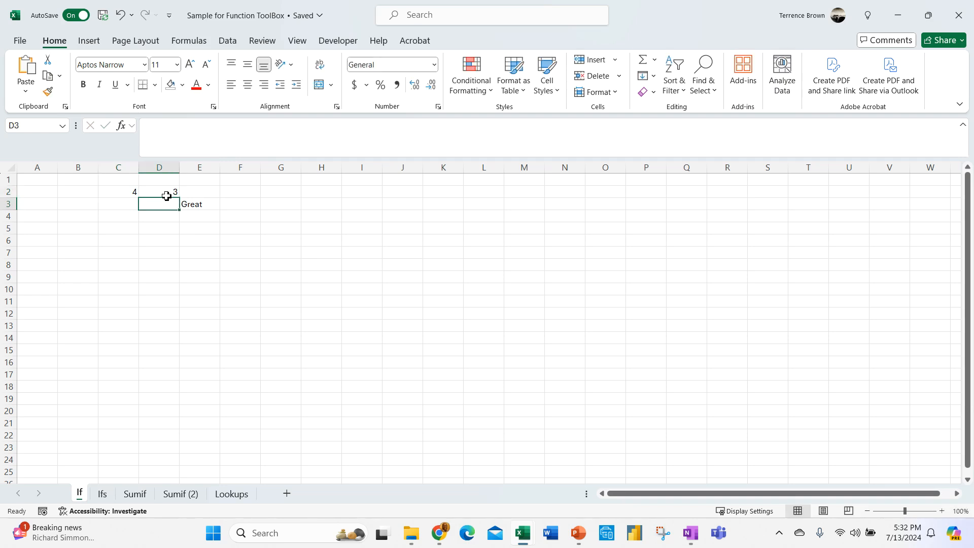
left_click(147, 257)
- Try 4, 100 and finally -1 in D2, leaving E3 showing Great
left_click(155, 196)
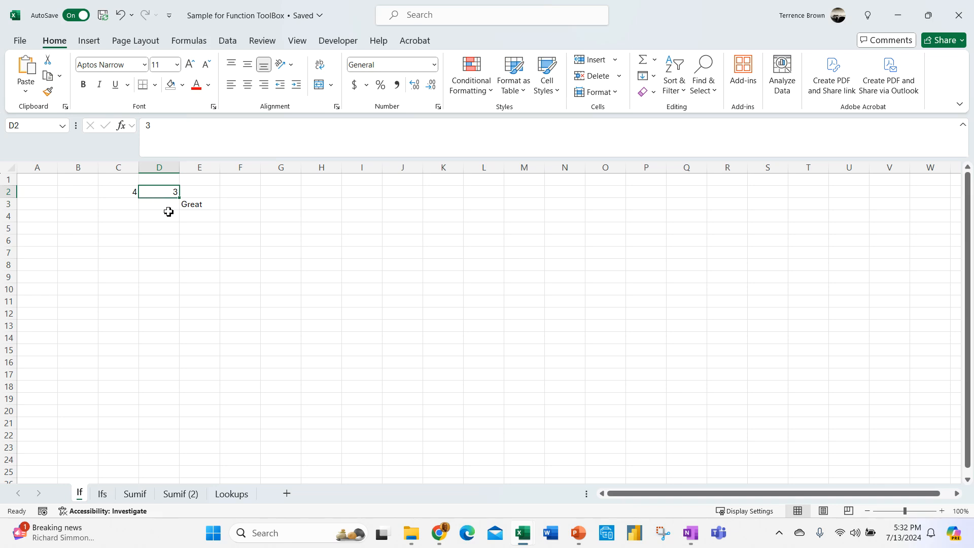
type("4")
key("Return")
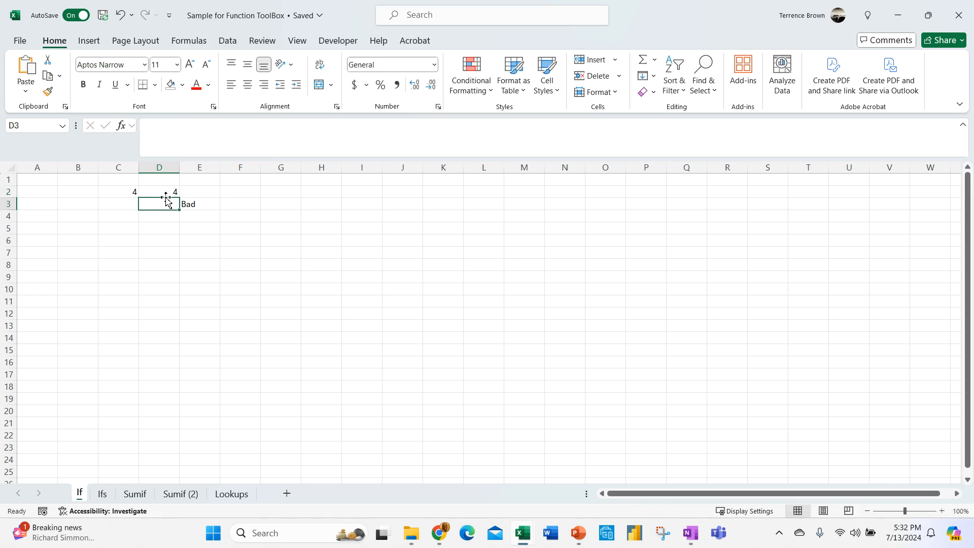
left_click(166, 197)
type("100")
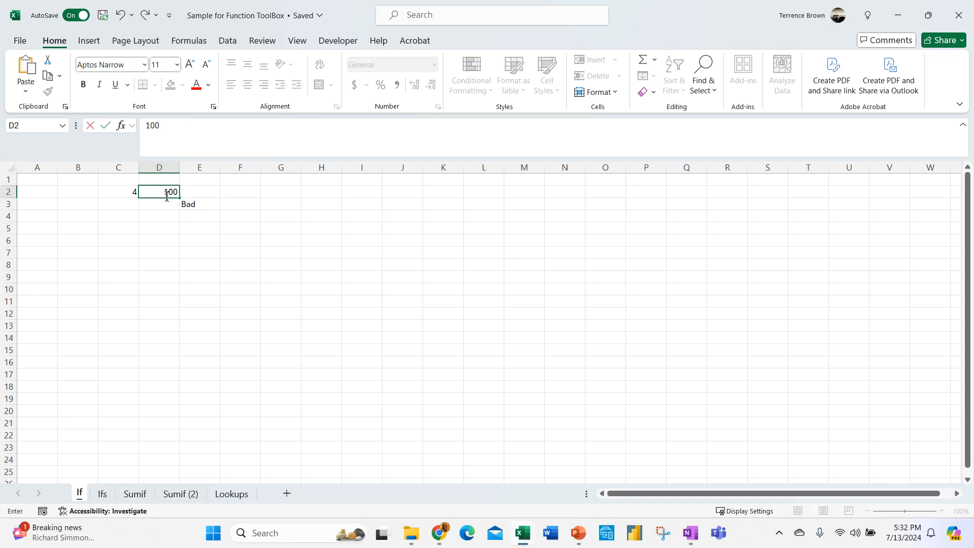
key("Return")
left_click(159, 194)
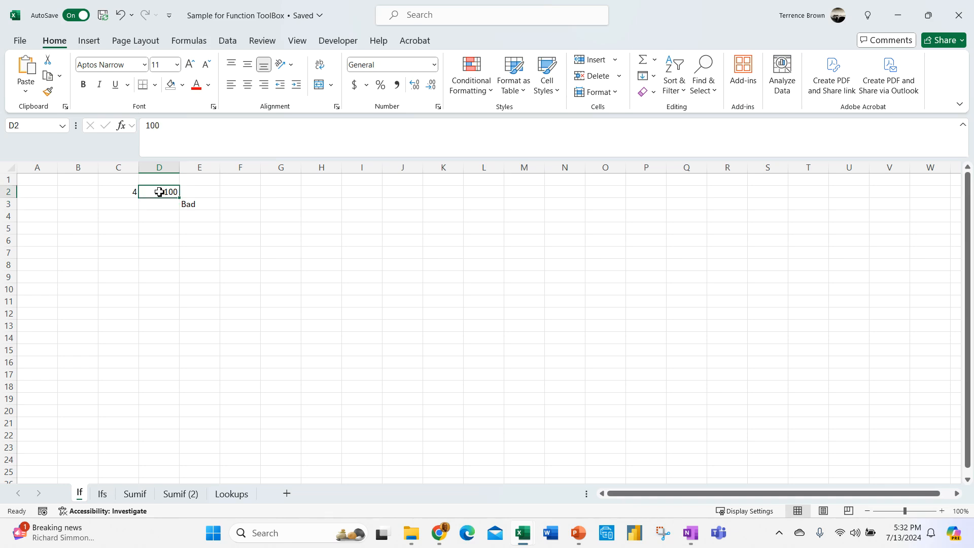
key("Delete")
type("-1")
key("Return")
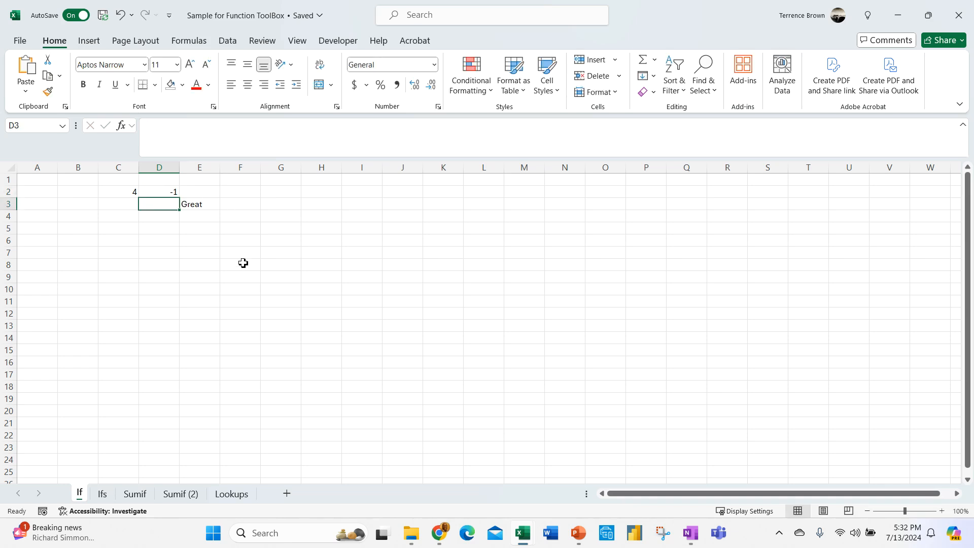
left_click_drag(241, 263, 242, 253)
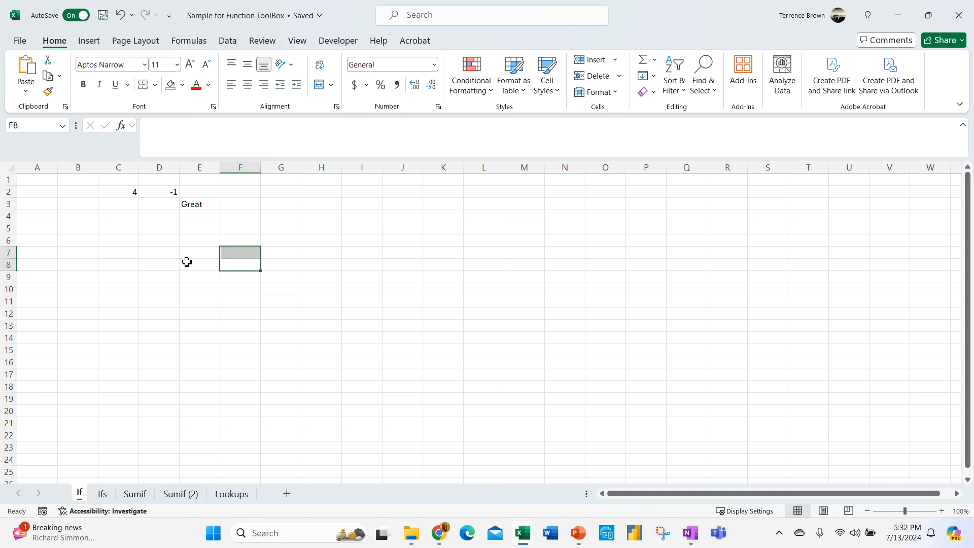
left_click(200, 204)
- Strip the quotation marks around Great and Bad in E3's formula, producing #NAME?
left_click(263, 125)
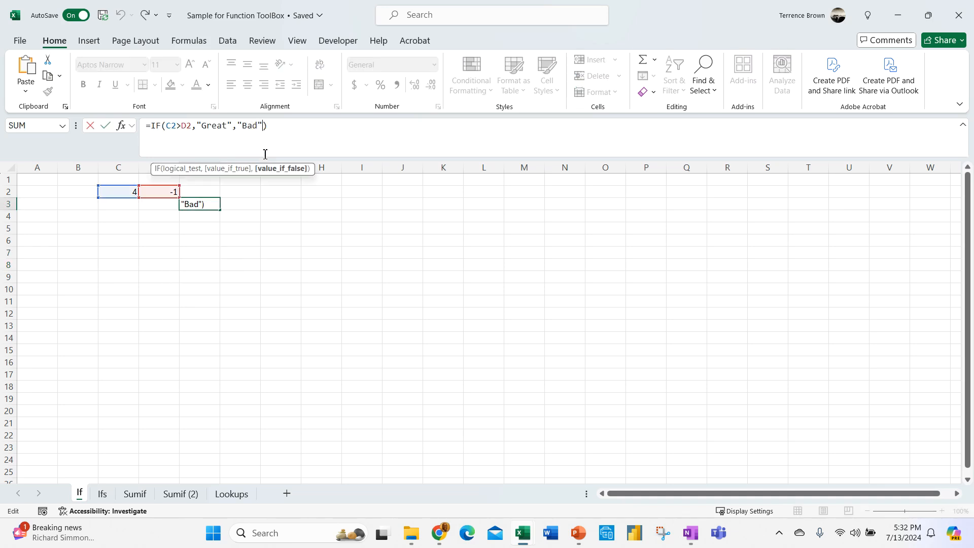
key("BackSpace")
key("BackSpace")
key("ctrl+Return")
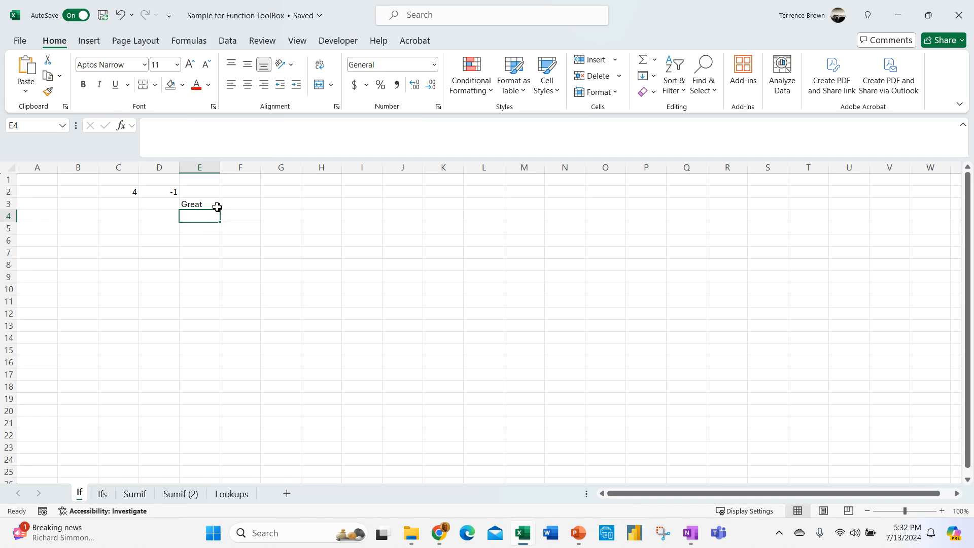
left_click(256, 137)
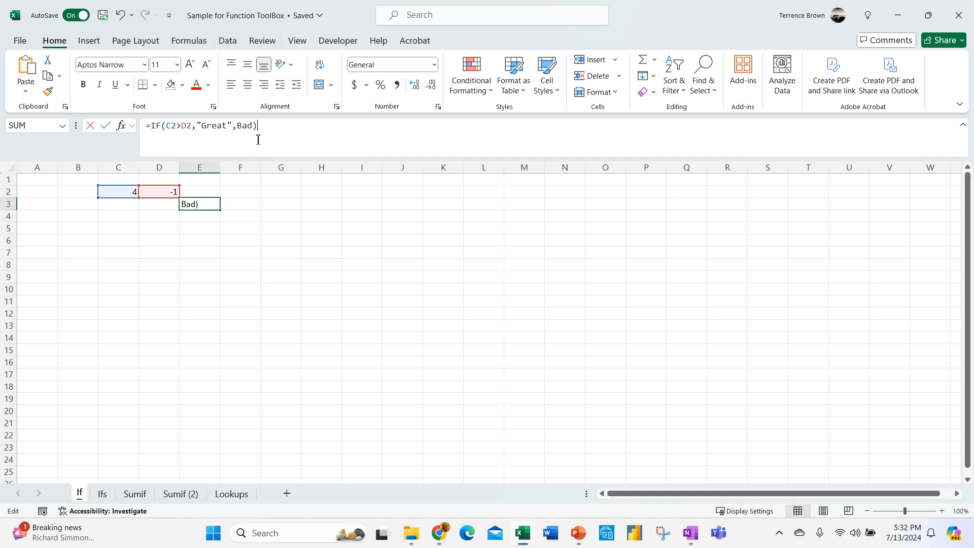
left_click(233, 126)
key("BackSpace")
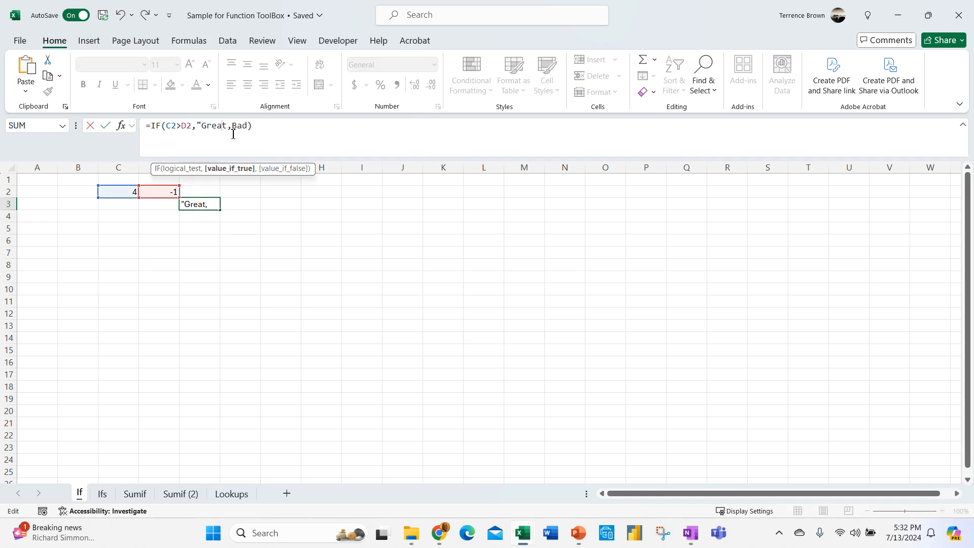
type("\"")
key("Return")
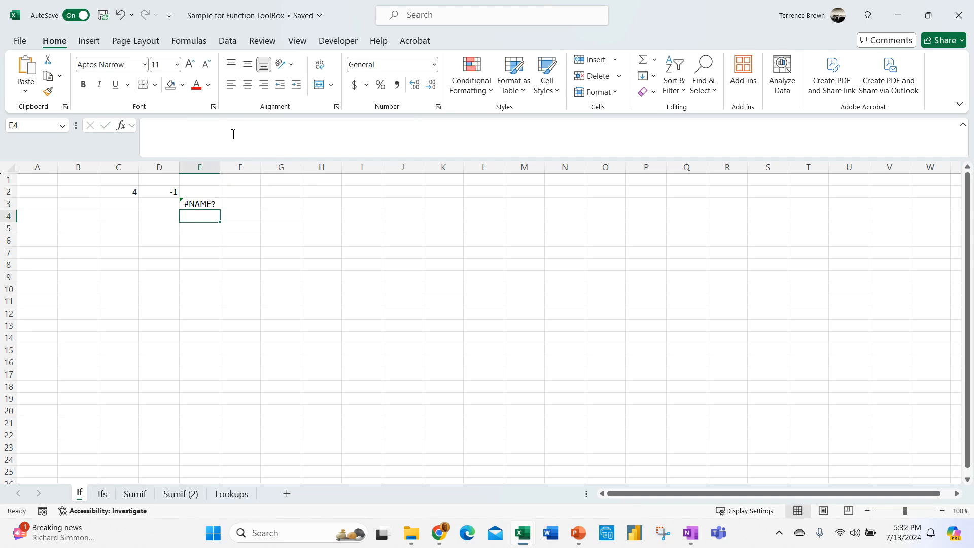
left_click(192, 202)
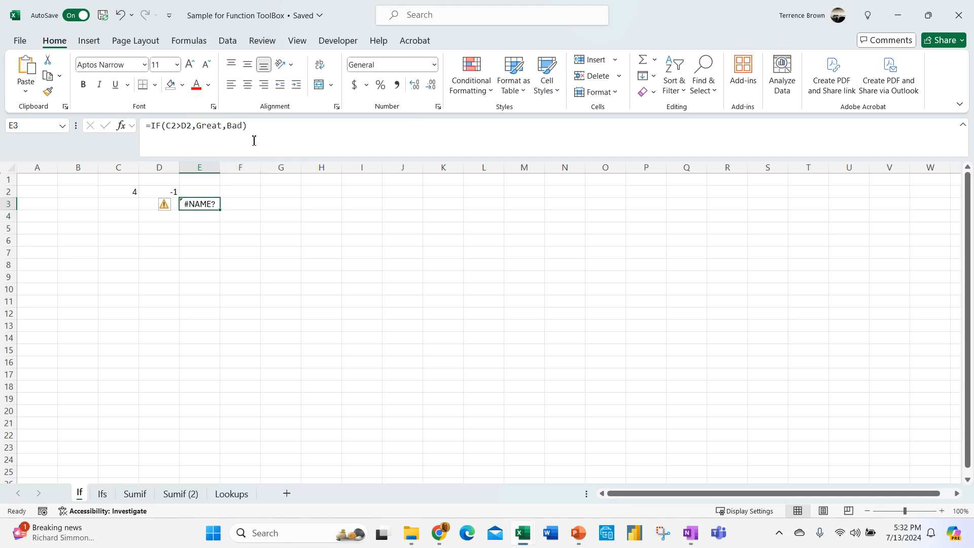
- Evaluate E3's formula from its error options, stepping through to the #NAME? result
left_click(213, 236)
left_click(210, 202)
left_click(174, 206)
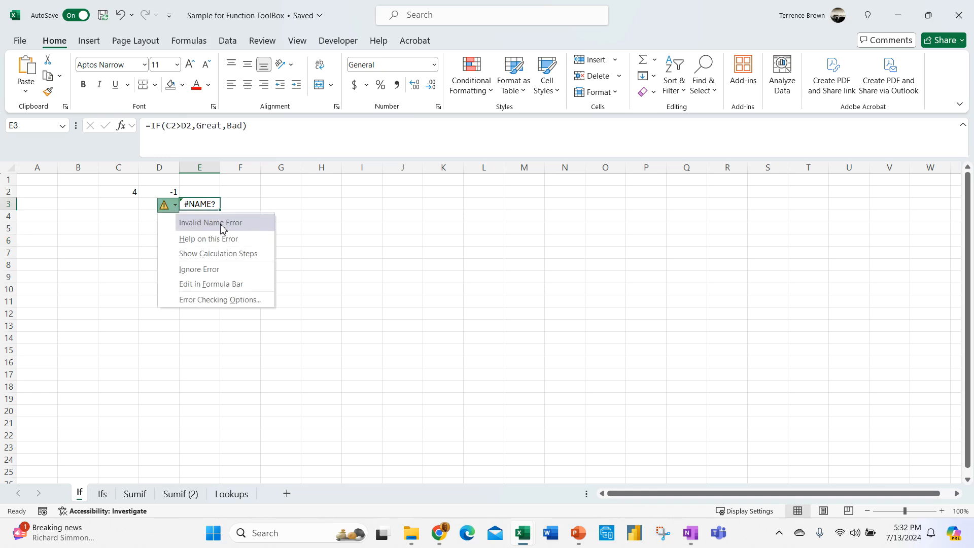
left_click(218, 253)
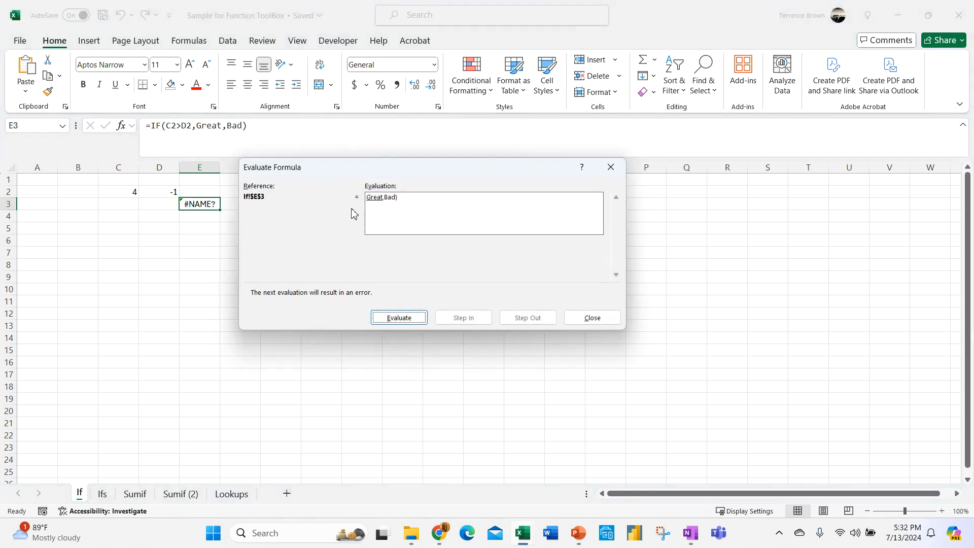
left_click(414, 320)
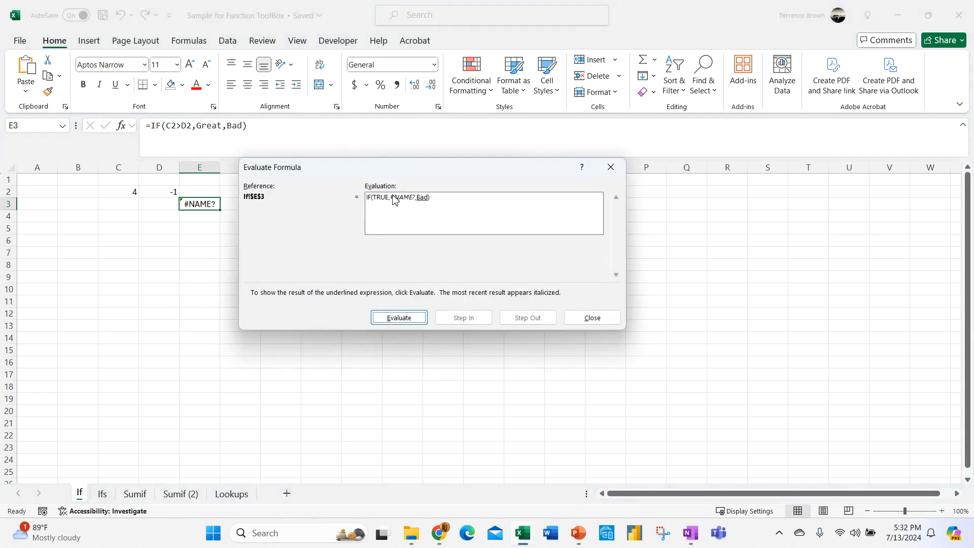
left_click(417, 319)
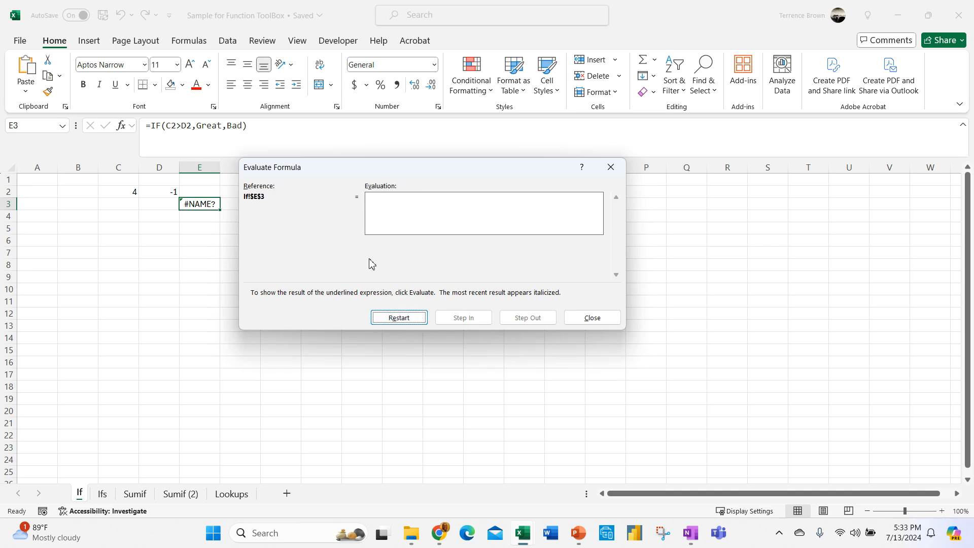
- Restart the evaluation to see C2 become 4 and D2 become -1, then close it
left_click(414, 318)
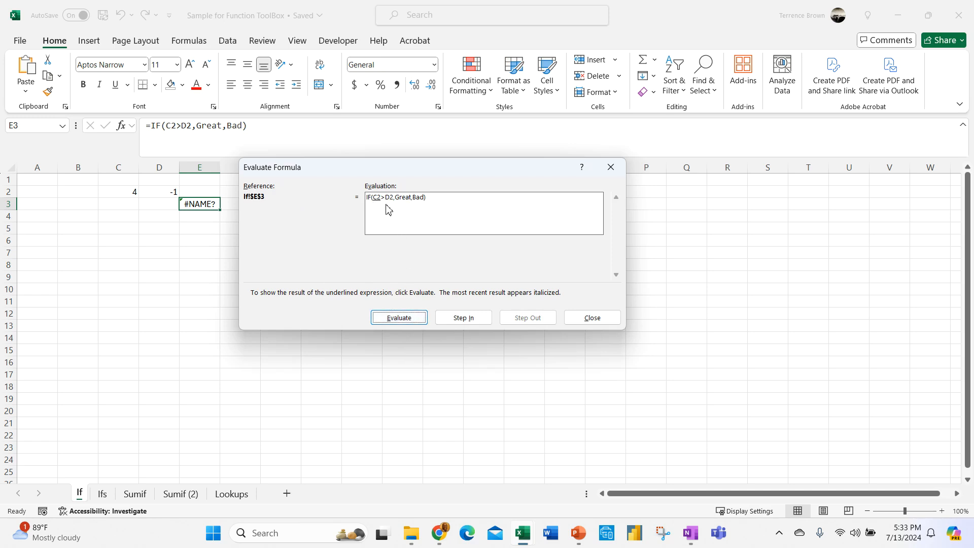
left_click(427, 316)
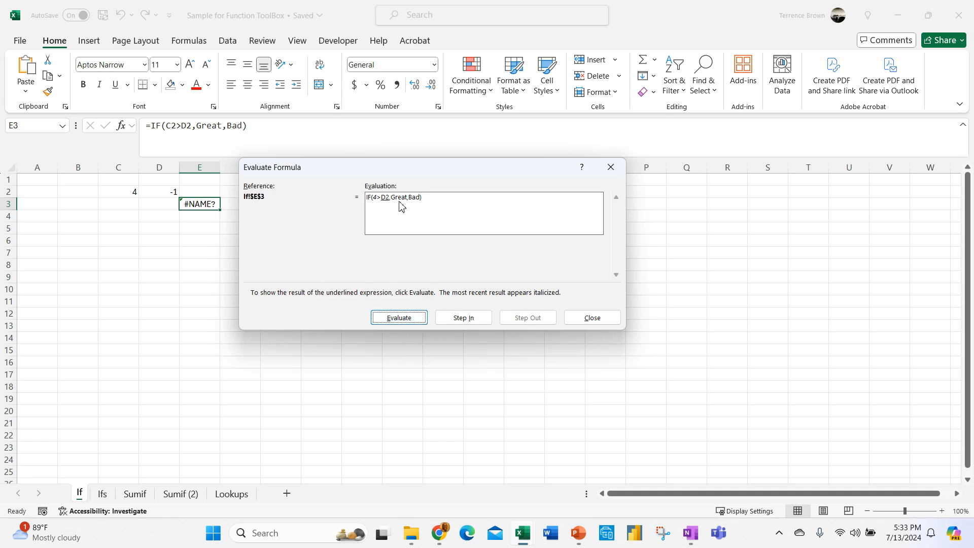
left_click(418, 317)
key("Escape")
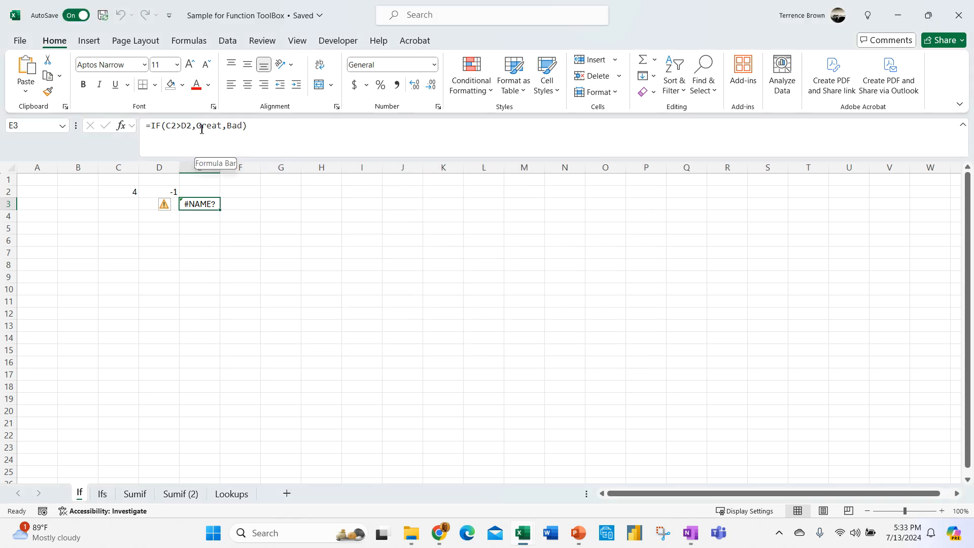
left_click(202, 135)
- Restore the quotation marks around Great in E3's formula
type("\"")
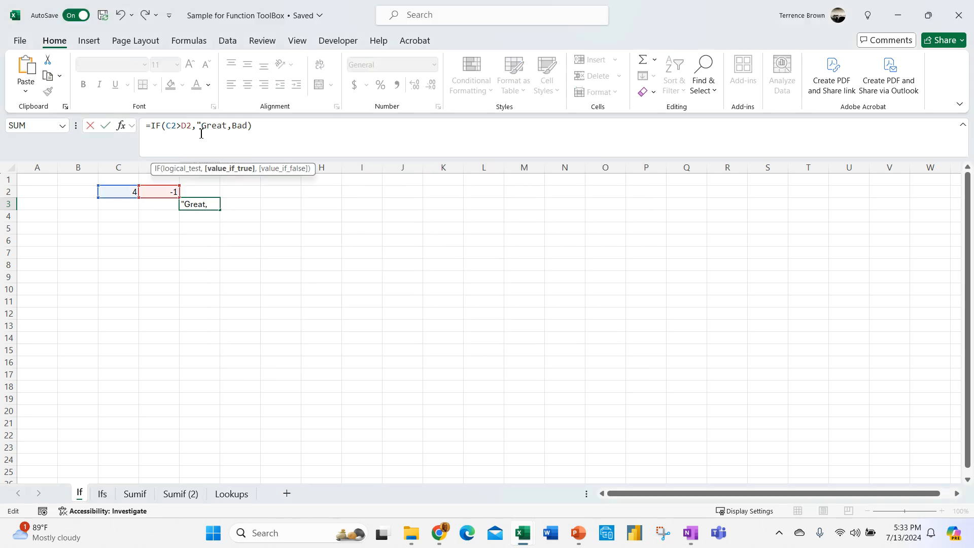
left_click(226, 138)
type("\"")
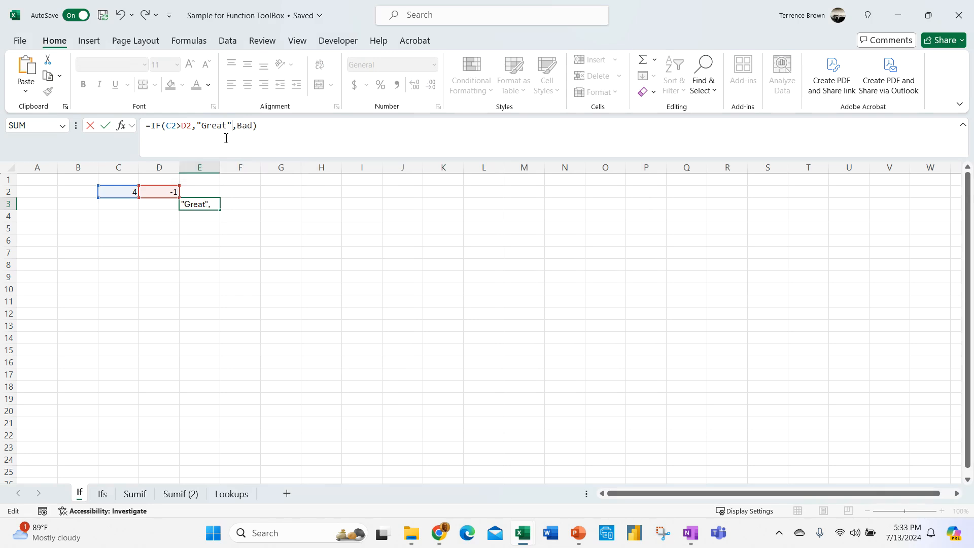
key("Return")
left_click(212, 203)
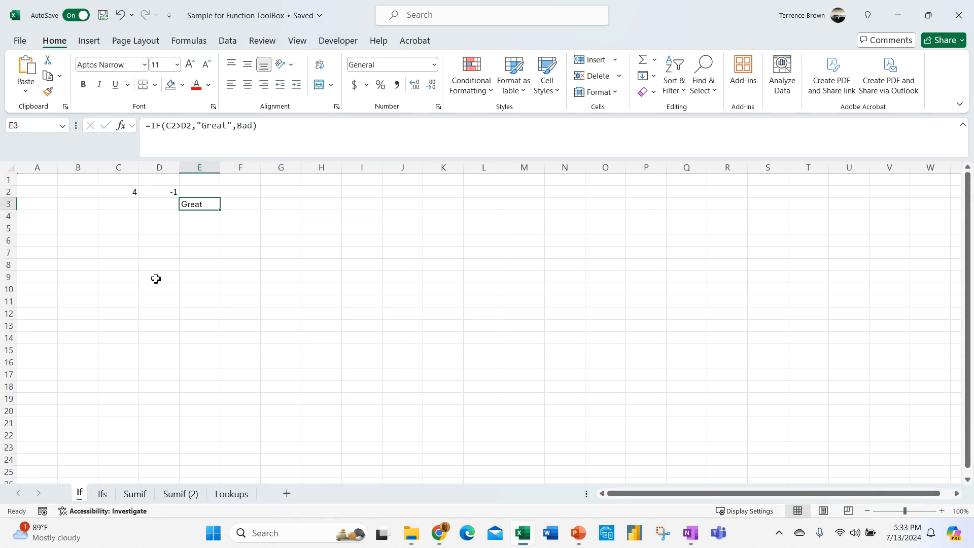
left_click(198, 249)
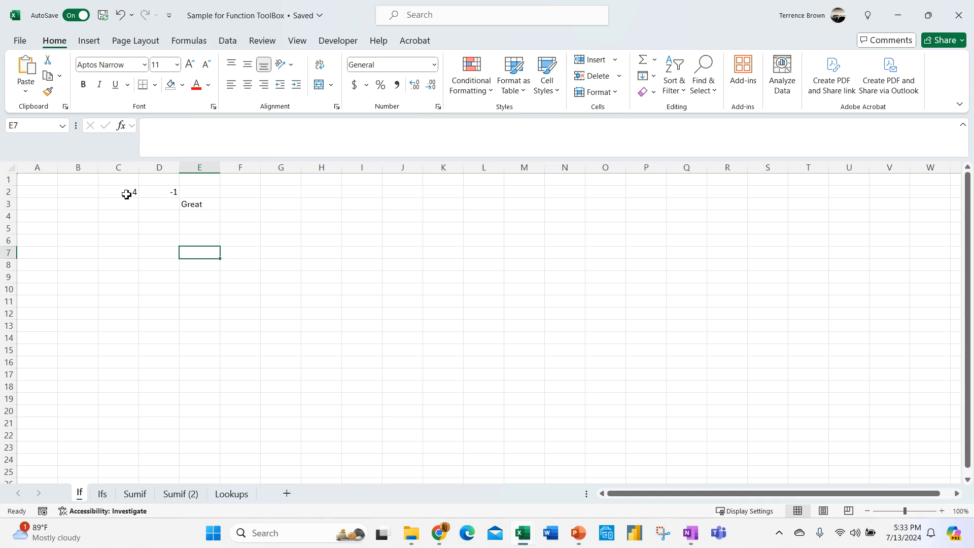
- Change D2 to 5
left_click(147, 192)
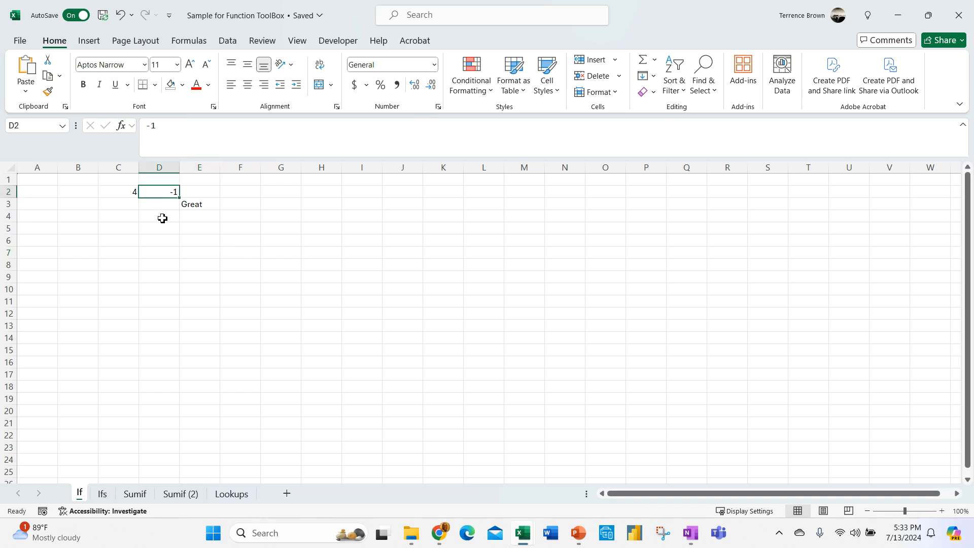
type("5")
key("Return")
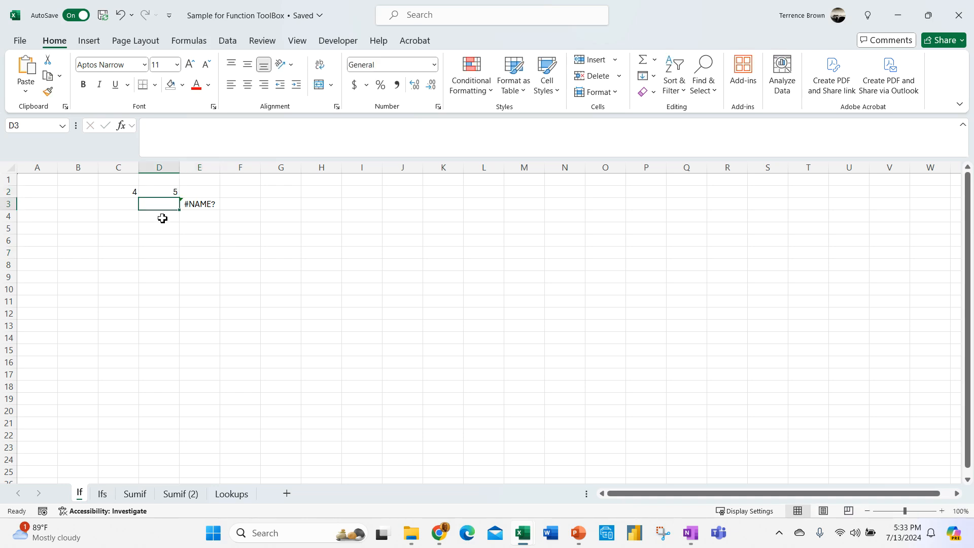
left_click(214, 242)
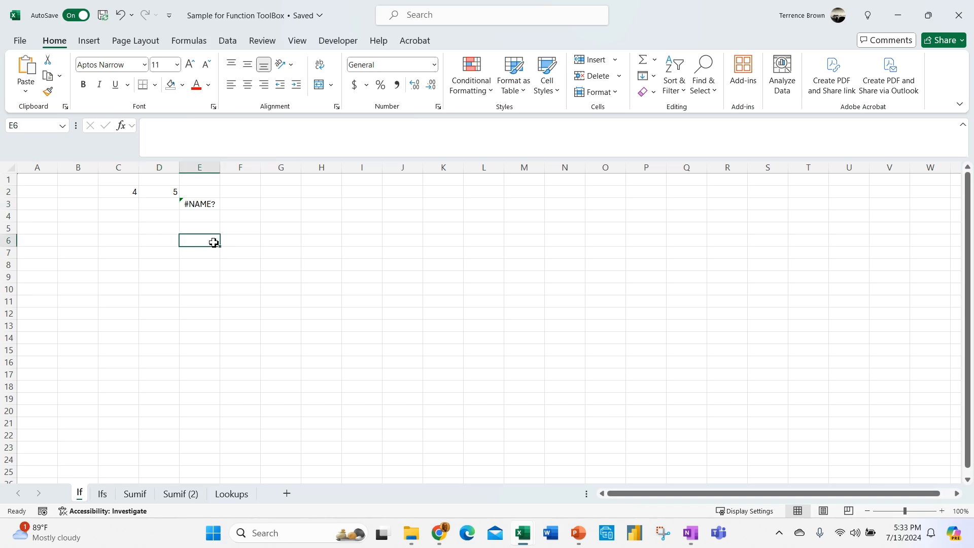
- Quote Bad as well so E3 reads =IF(C2>D2,"Great","Bad") and shows Bad
left_click(208, 204)
left_click(238, 126)
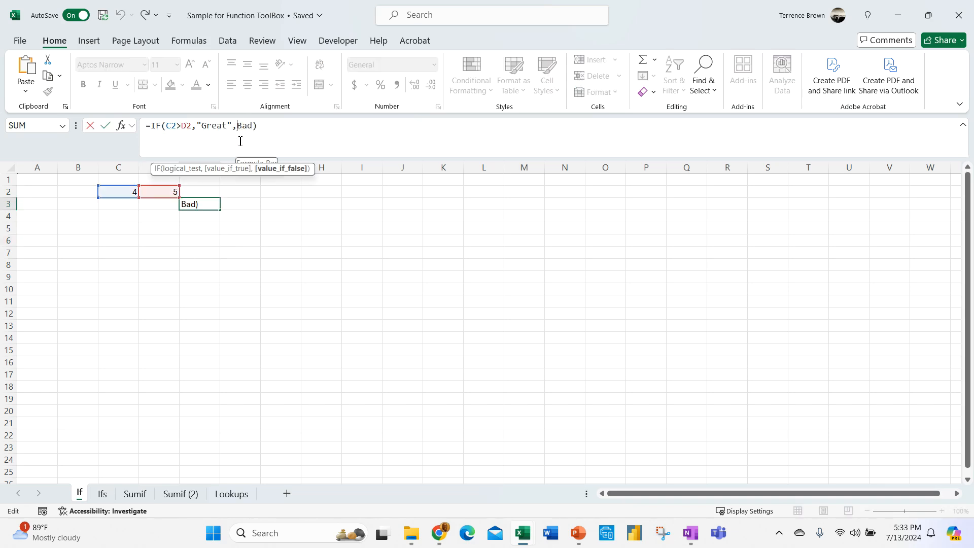
type("\"")
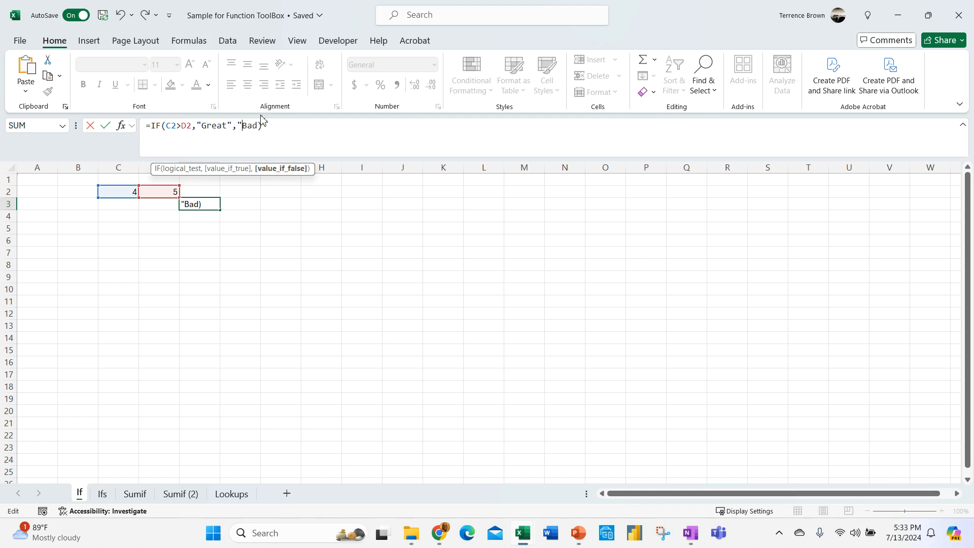
type("\"")
key("Return")
left_click(305, 262)
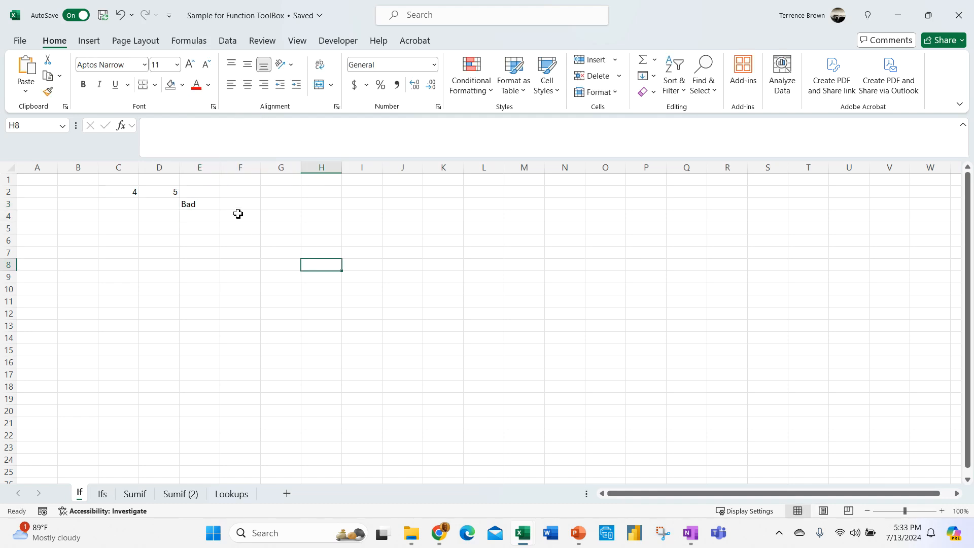
left_click(191, 250)
left_click(190, 202)
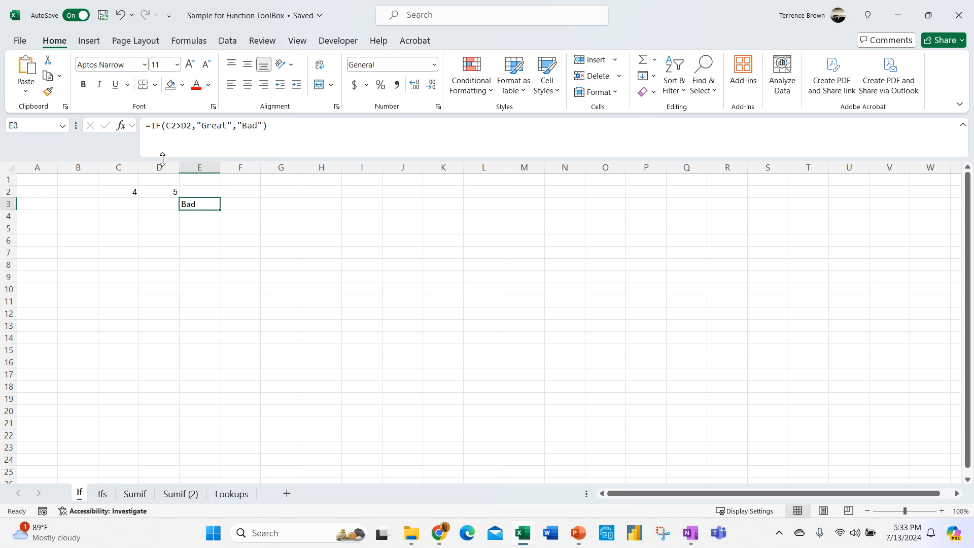
double_click(261, 125)
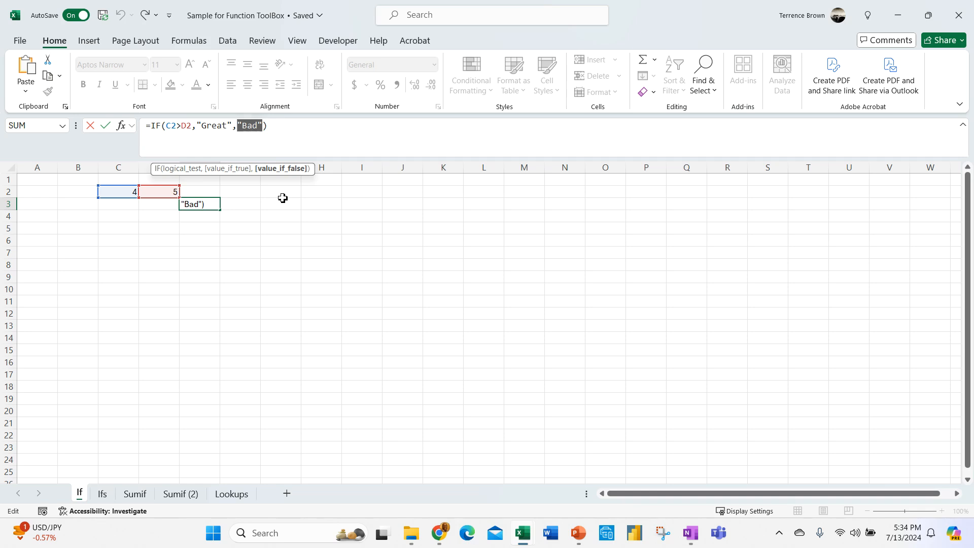
- Replace "Bad" with IF(D2<0,"Very Bad","Bad") and close the formula's parentheses
type("IF(D")
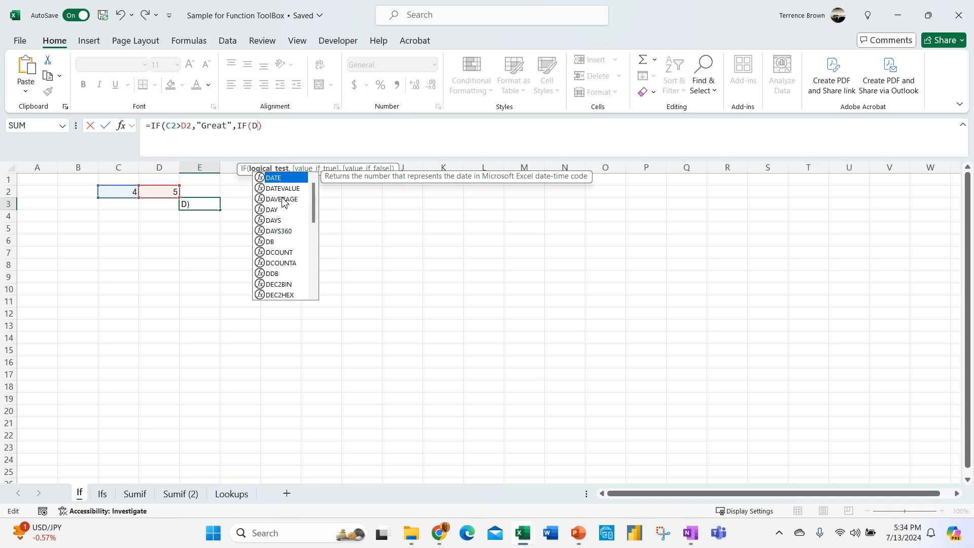
type("2")
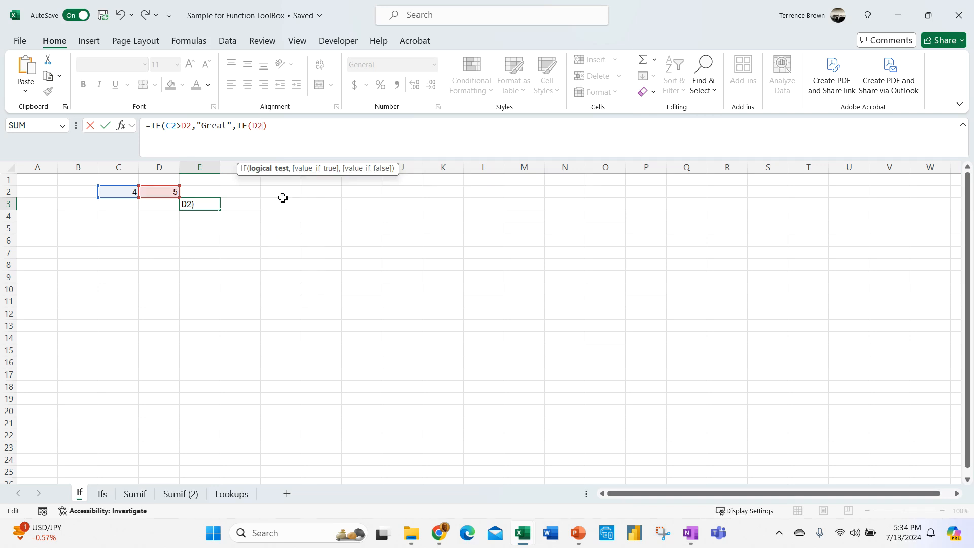
type("=")
type("0")
key("BackSpace")
key("BackSpace")
type("<0,")
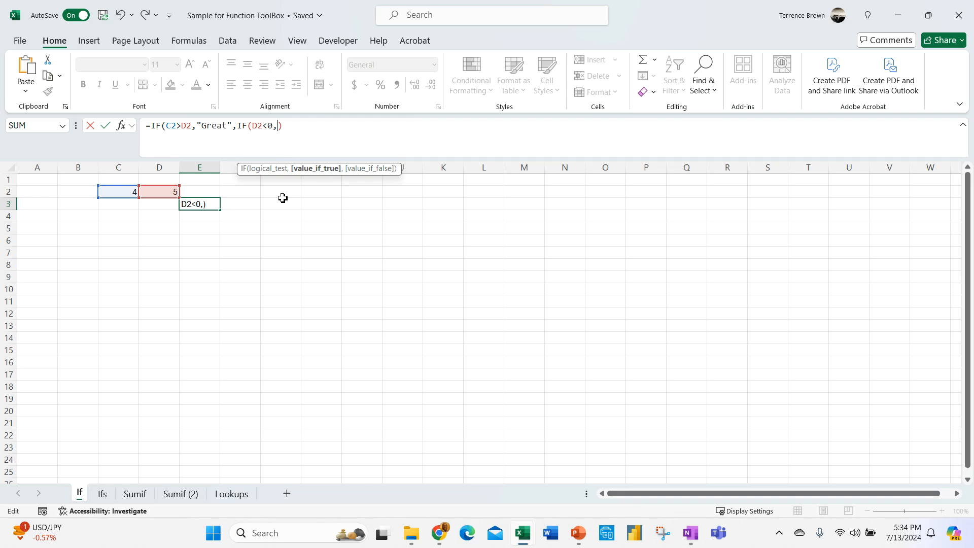
type("\"Very Bad\",")
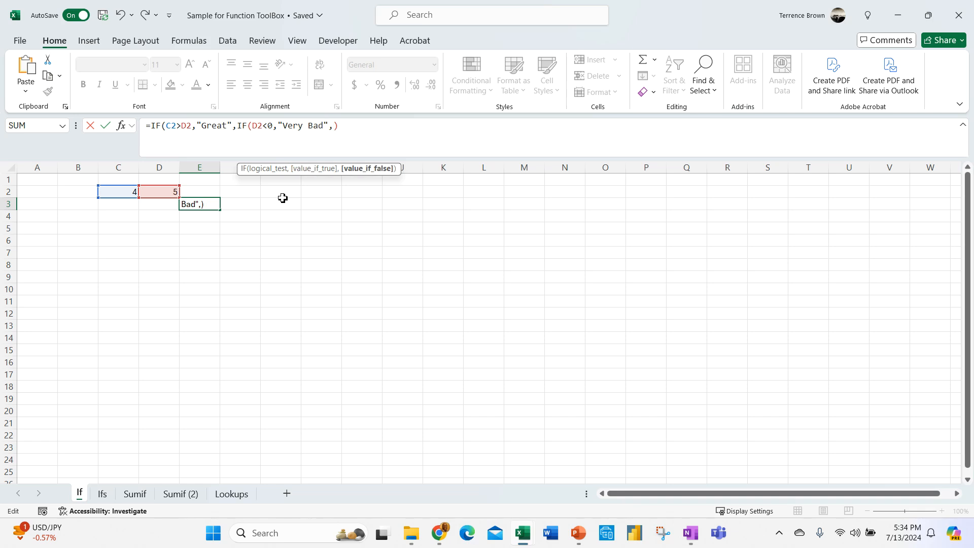
type("\"Bad\"")
left_click(382, 134)
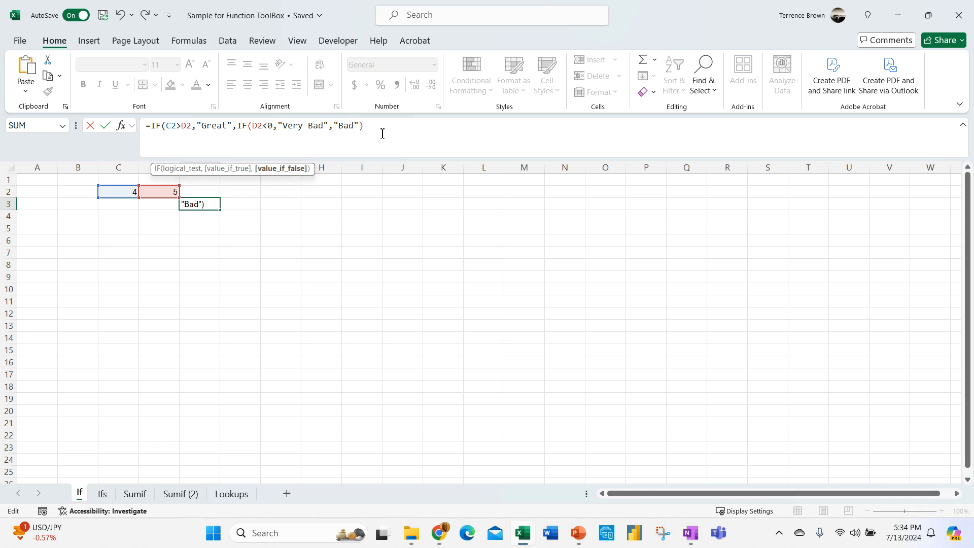
type(")")
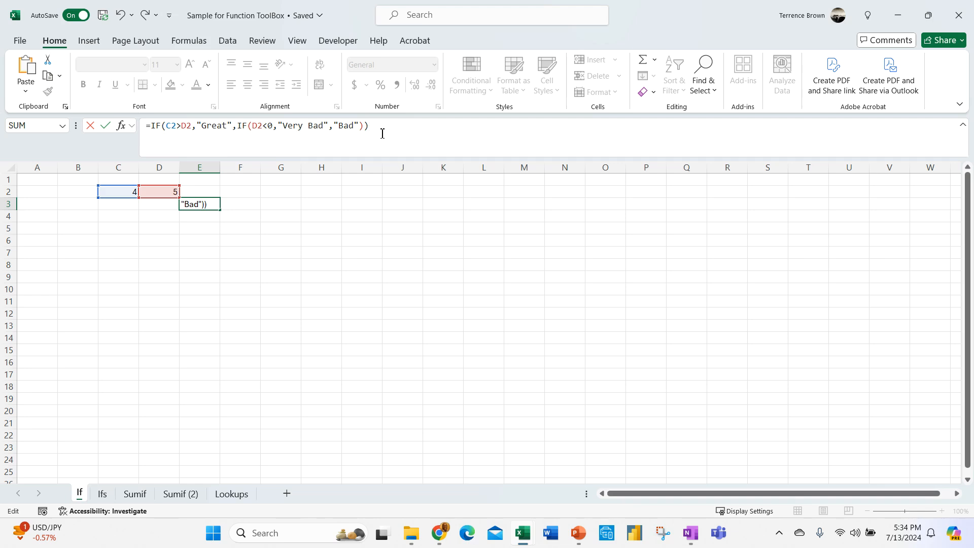
key("Return")
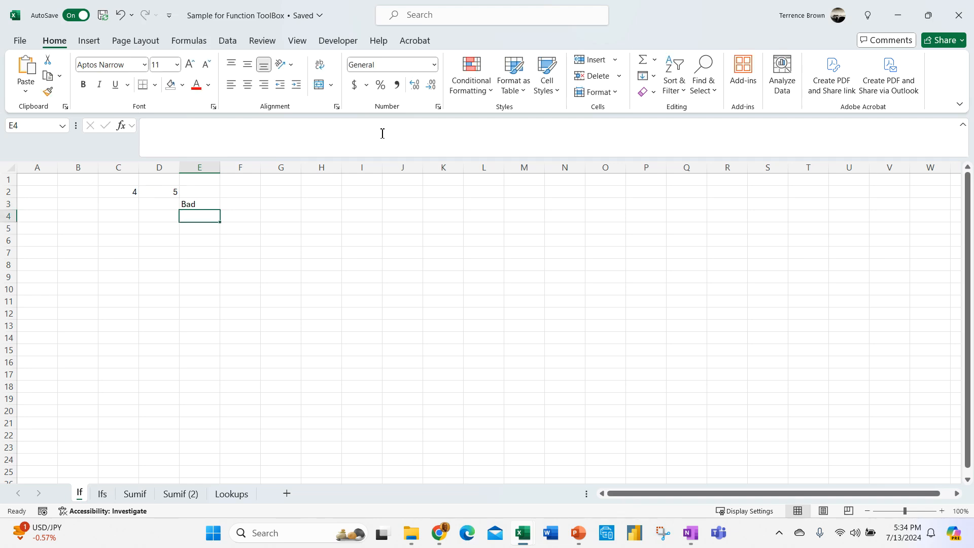
left_click(245, 252)
- Set C2 to -2 and D2 to -3 to test the nested IF
left_click(190, 205)
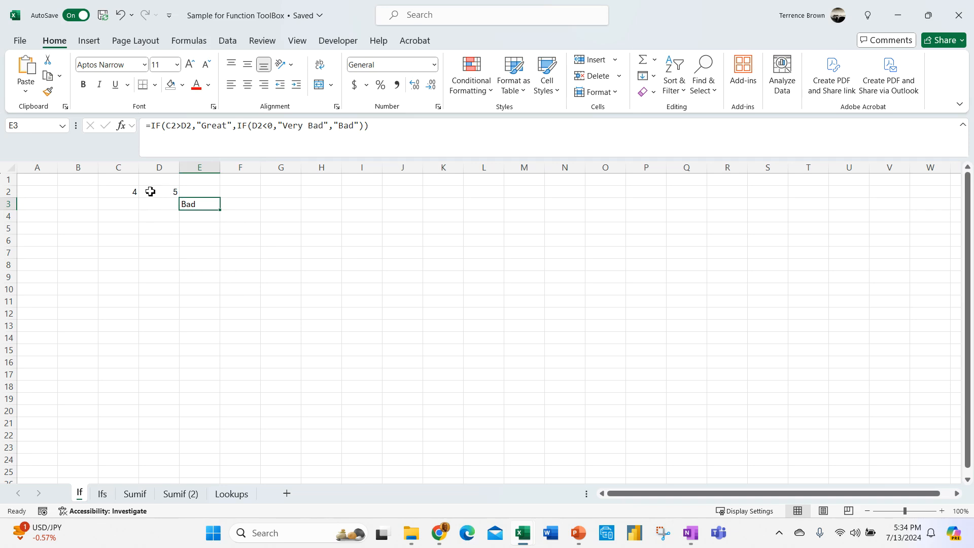
left_click(135, 192)
type("-2")
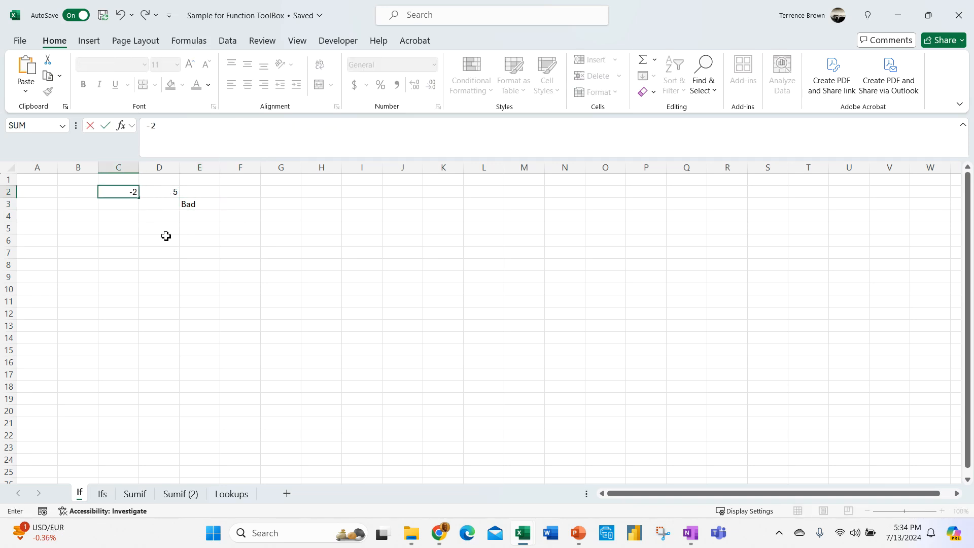
key("Return")
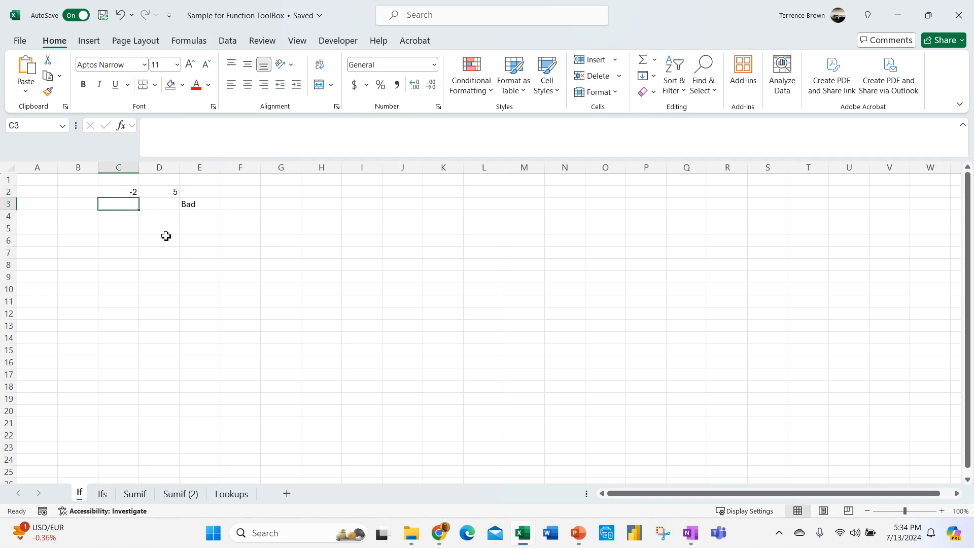
left_click(165, 192)
type("-3")
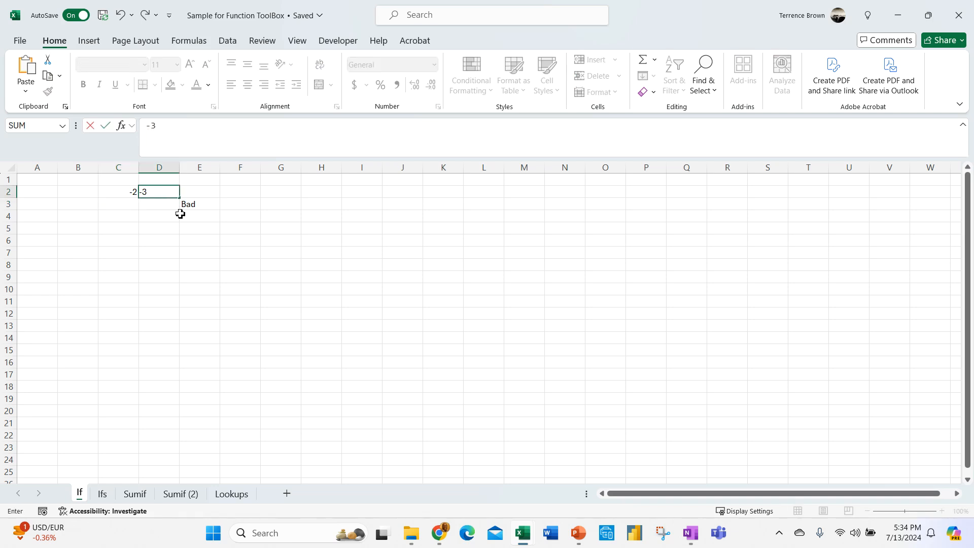
key("Return")
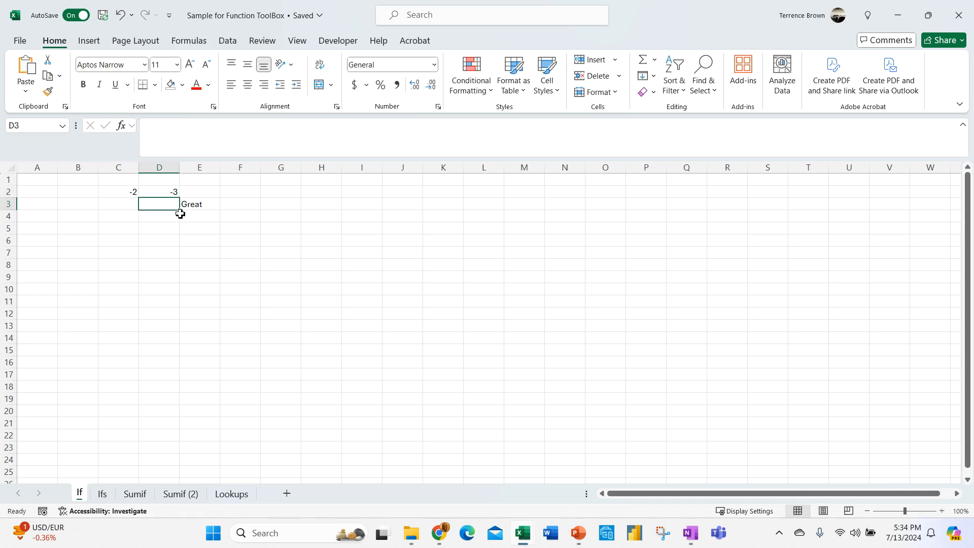
- Try -5 in D2, then return D2 to -3 so E3 shows Great
left_click(174, 193)
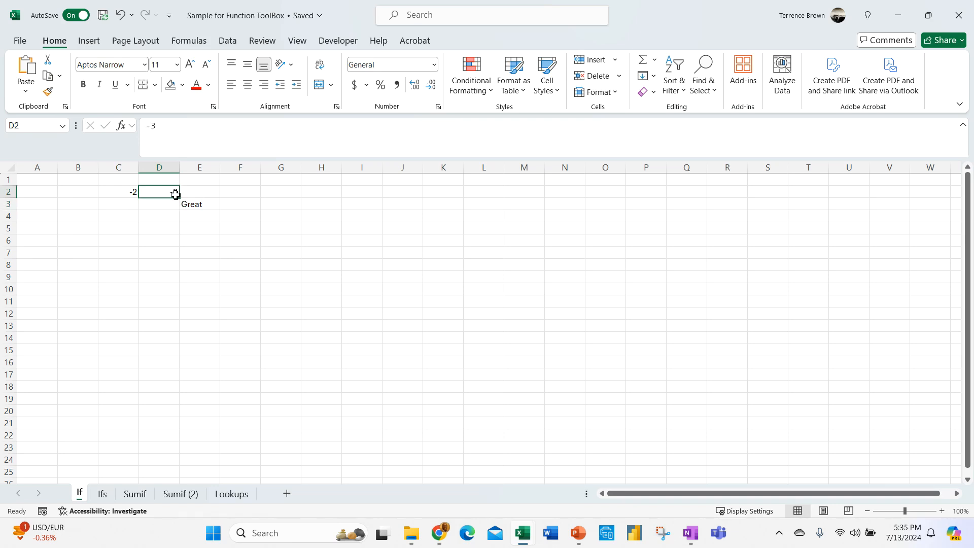
type("-5")
key("Return")
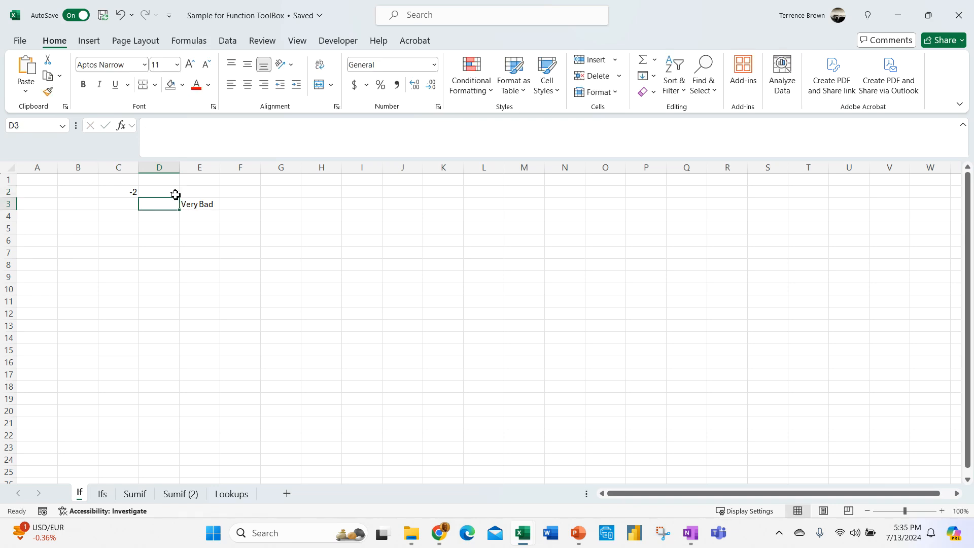
left_click(222, 253)
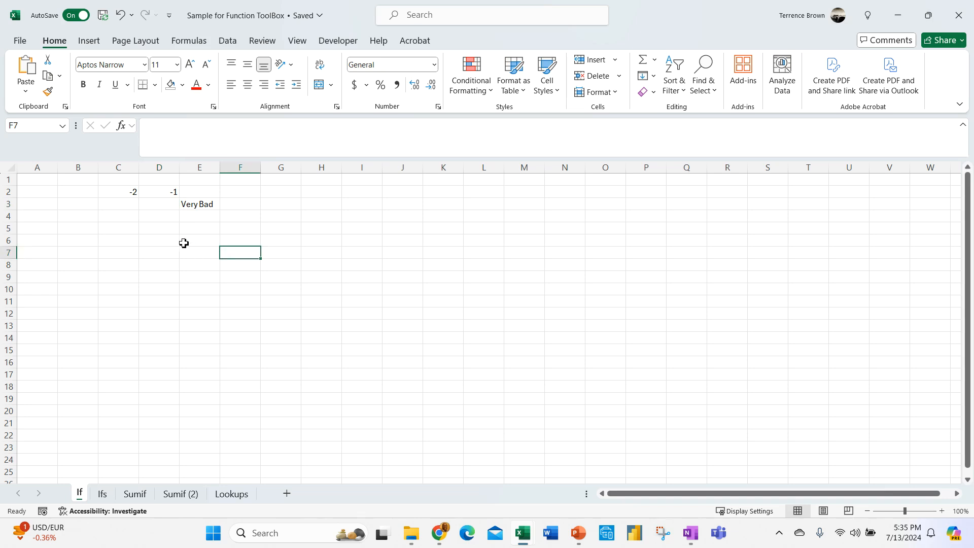
left_click(173, 195)
type("-")
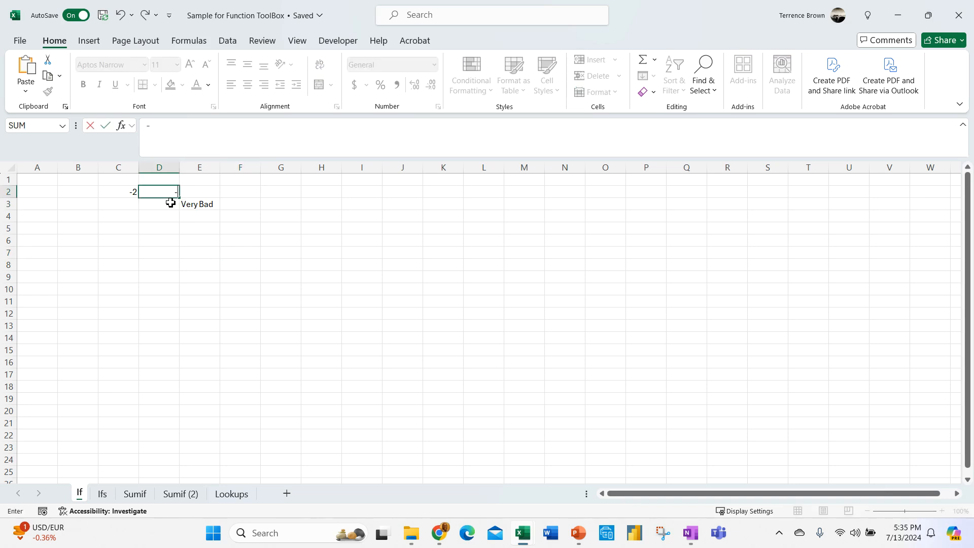
type("2")
key("BackSpace")
key("Return")
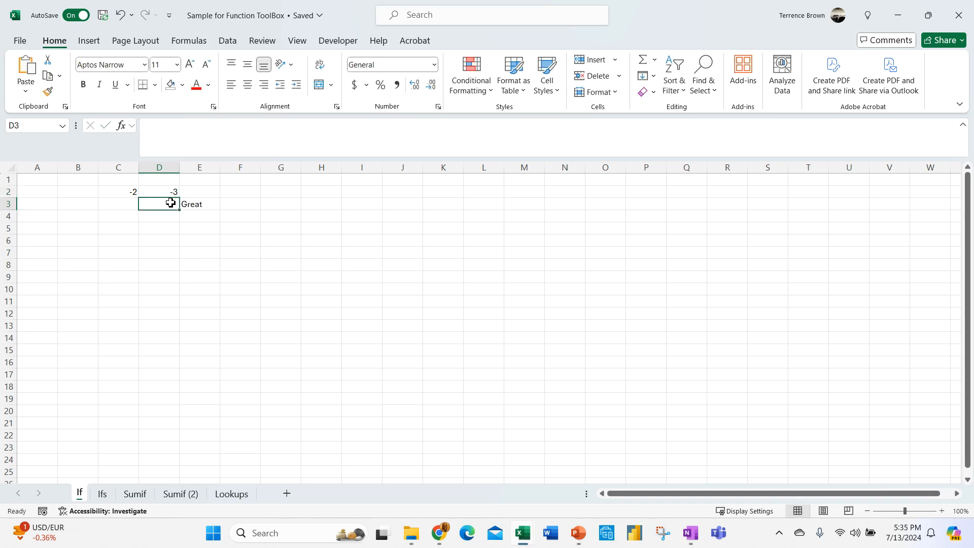
left_click_drag(195, 203, 203, 211)
left_click(132, 192)
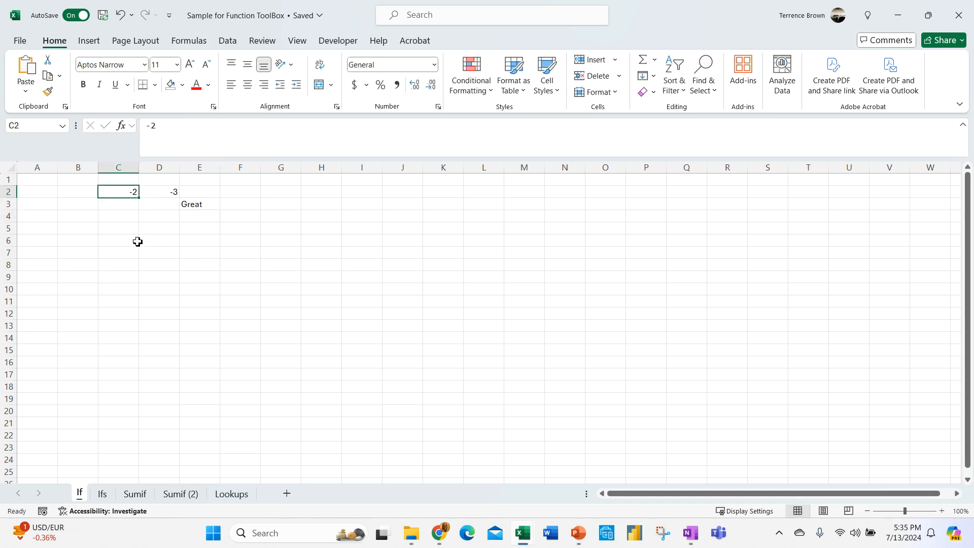
left_click(207, 206)
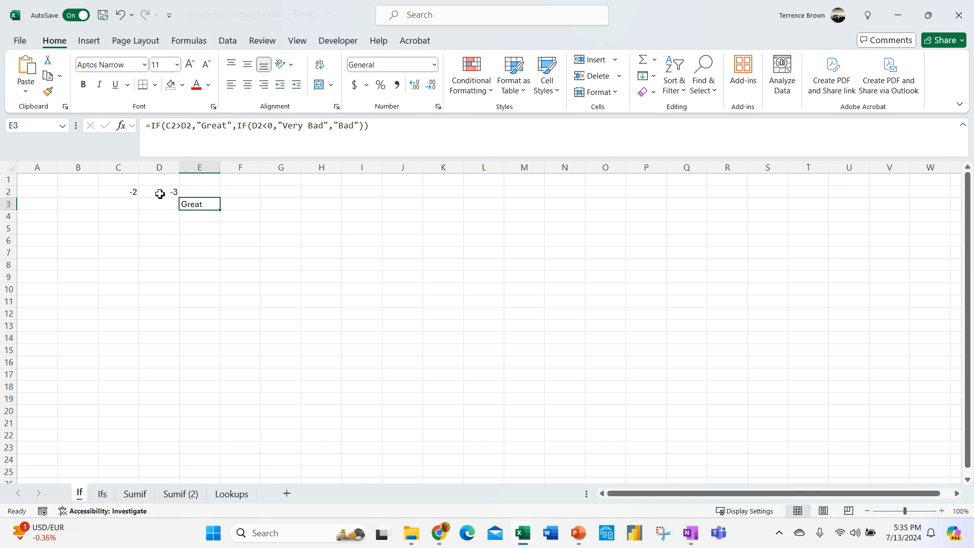
- Review E3's nested IF formula in the formula bar
left_click(200, 226)
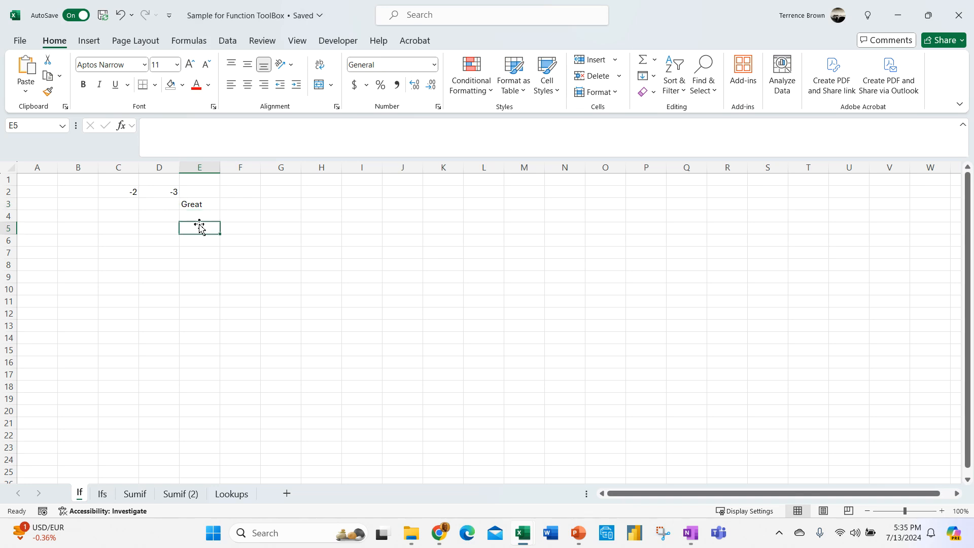
left_click(197, 204)
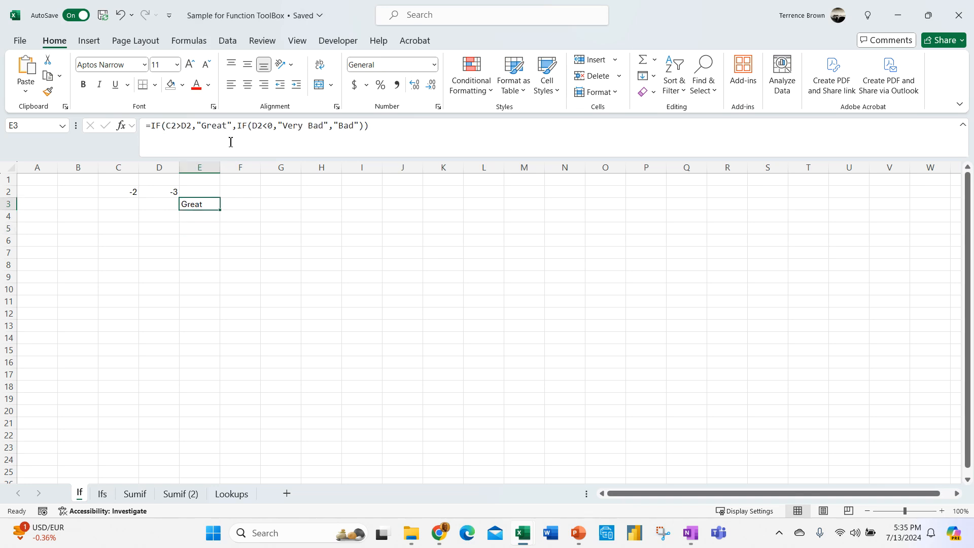
left_click(259, 125)
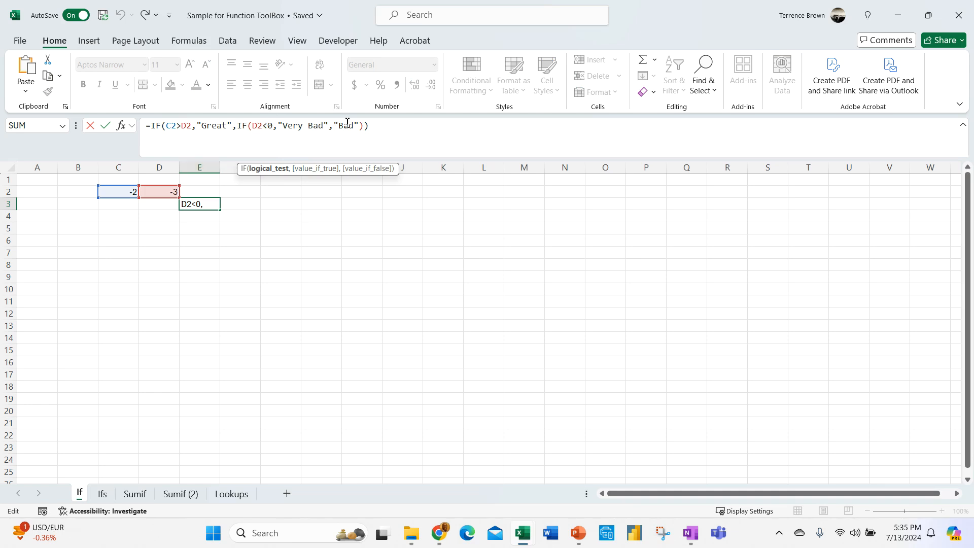
left_click(236, 253)
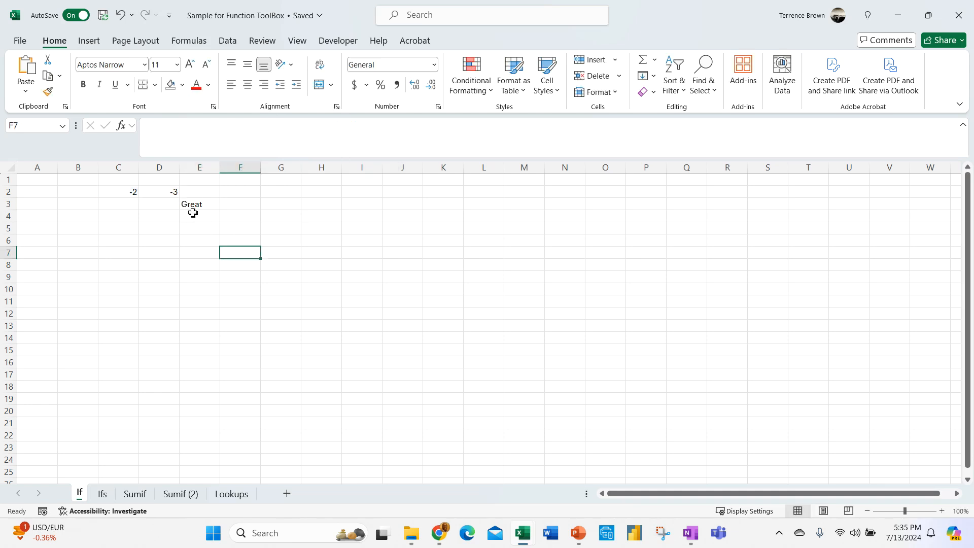
left_click(192, 203)
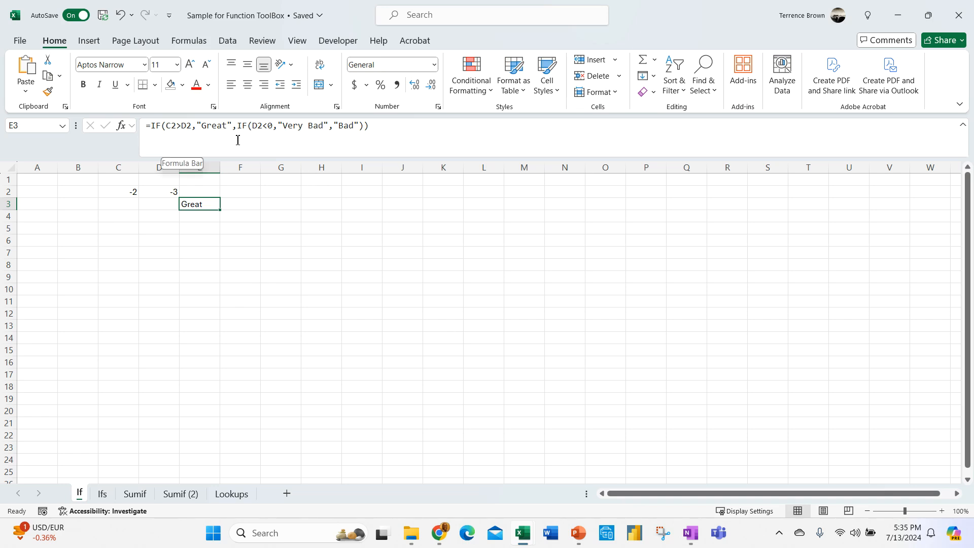
left_click(358, 314)
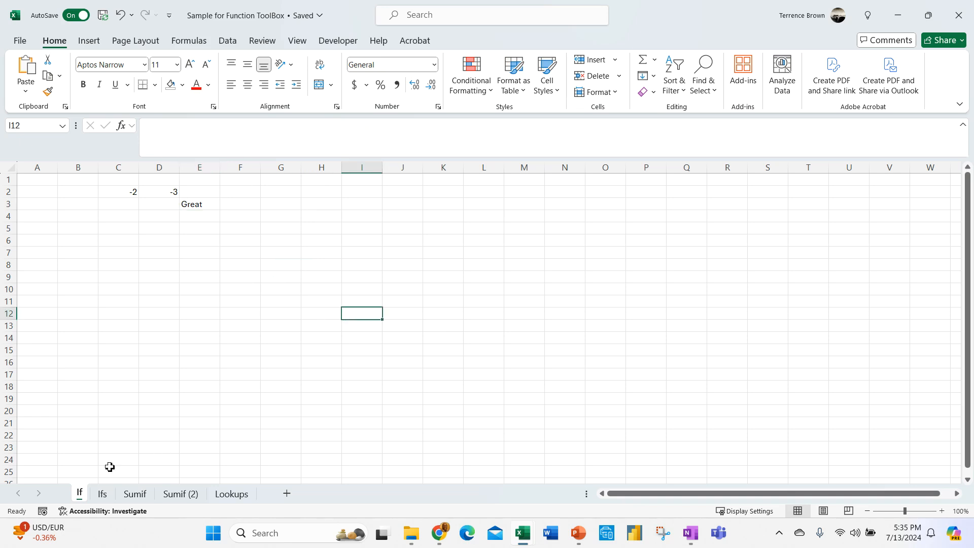
- Switch to the Ifs sheet of the Sample for Function ToolBox workbook
left_click(103, 494)
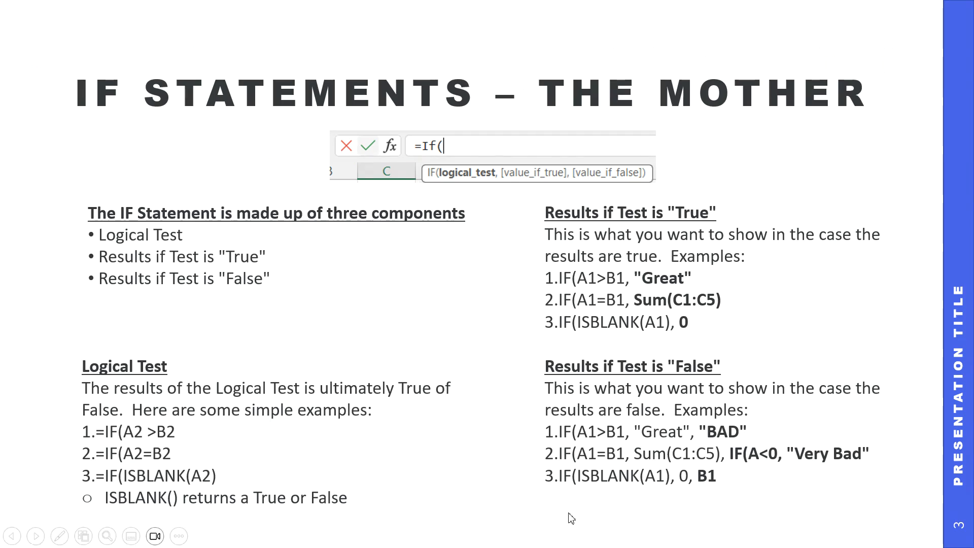
key("super")
mouse_move(522, 531)
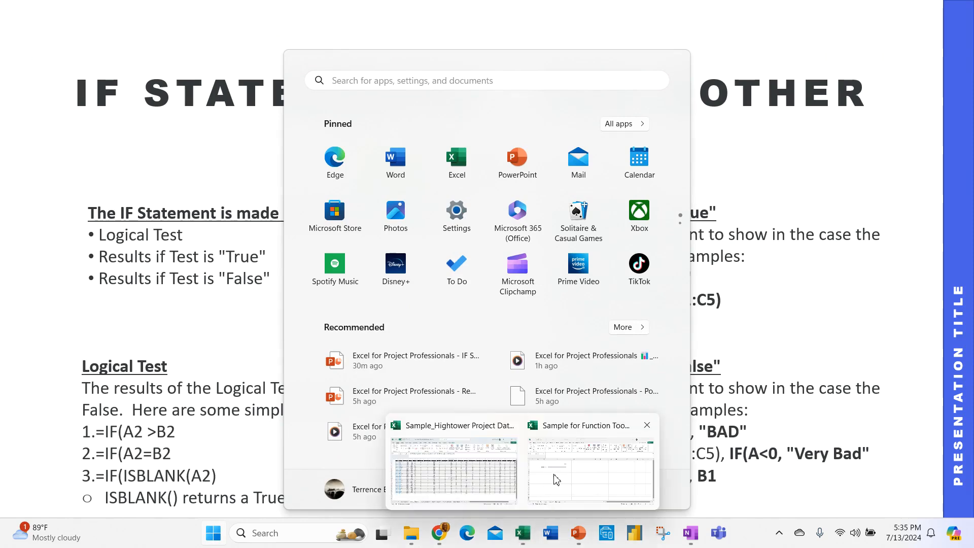
left_click(556, 480)
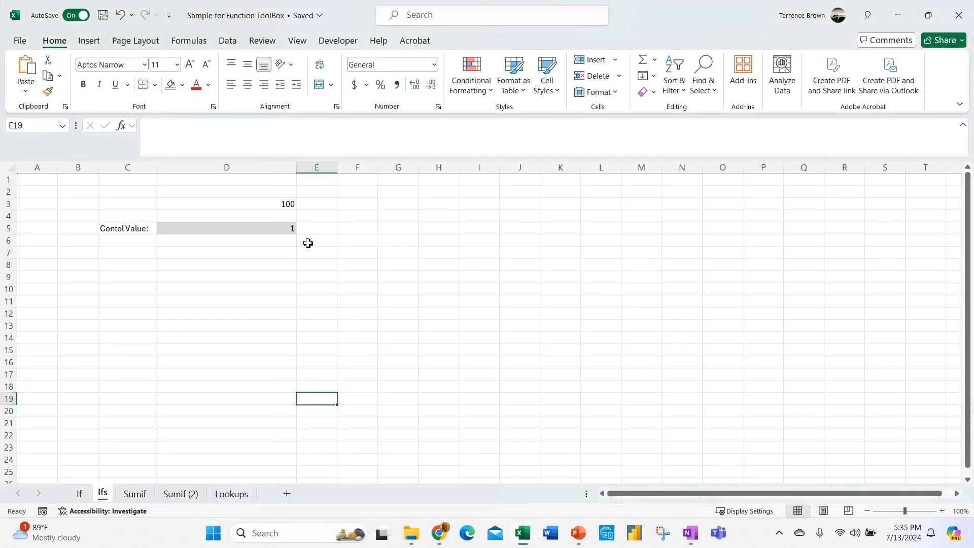
key("Up")
key("Up")
key("Up")
key("Up")
key("Up")
key("Up")
key("Up")
key("Up")
key("Up")
key("Up")
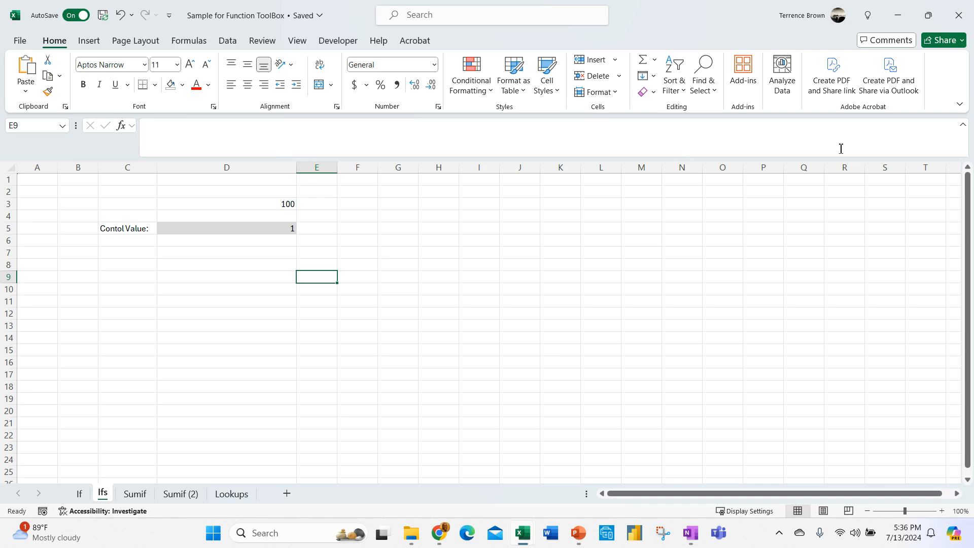
- Select D3 on the Ifs sheet and put its IFS formula into edit mode
left_click(271, 208)
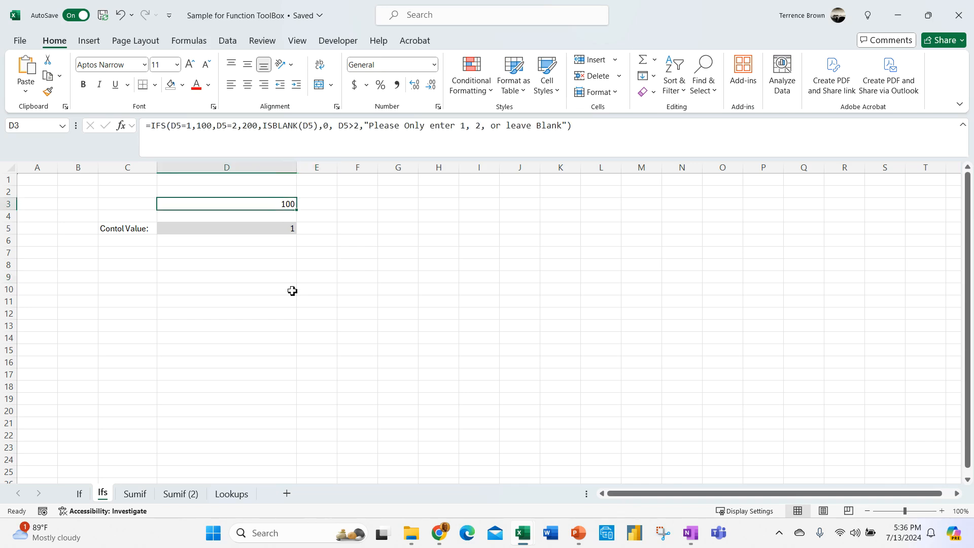
left_click(174, 128)
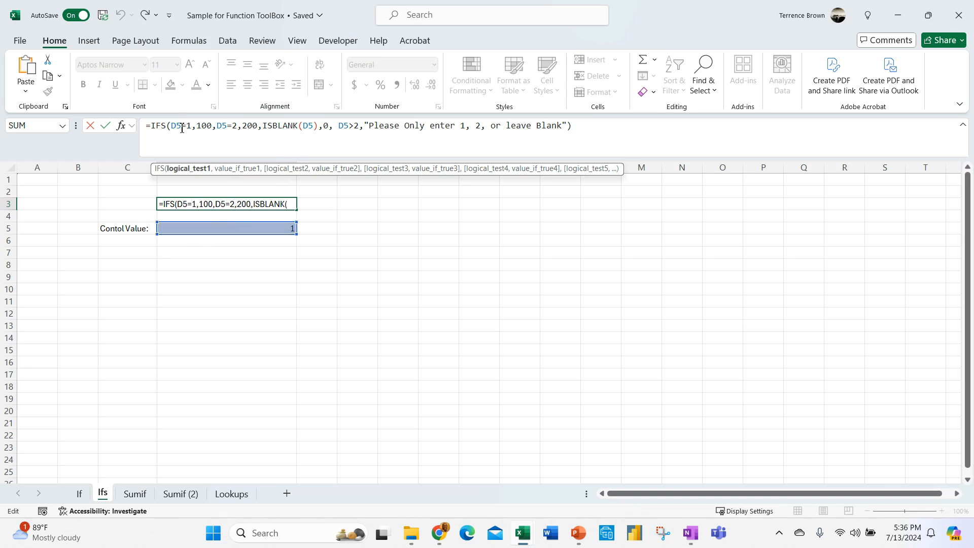
- Highlight the IFS results 100, 200 and 0 for D5 values 1, 2 and blank
double_click(208, 125)
left_click(217, 125)
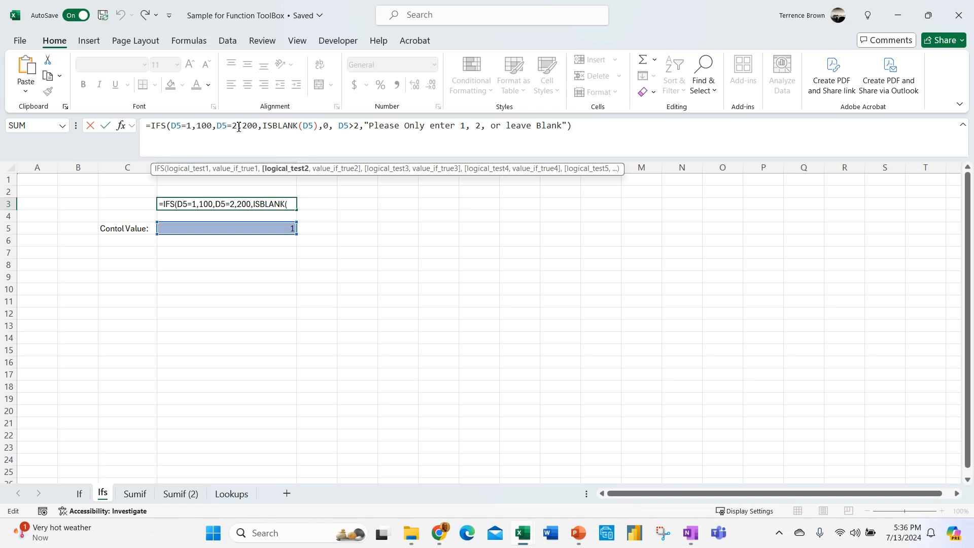
left_click_drag(242, 126, 258, 136)
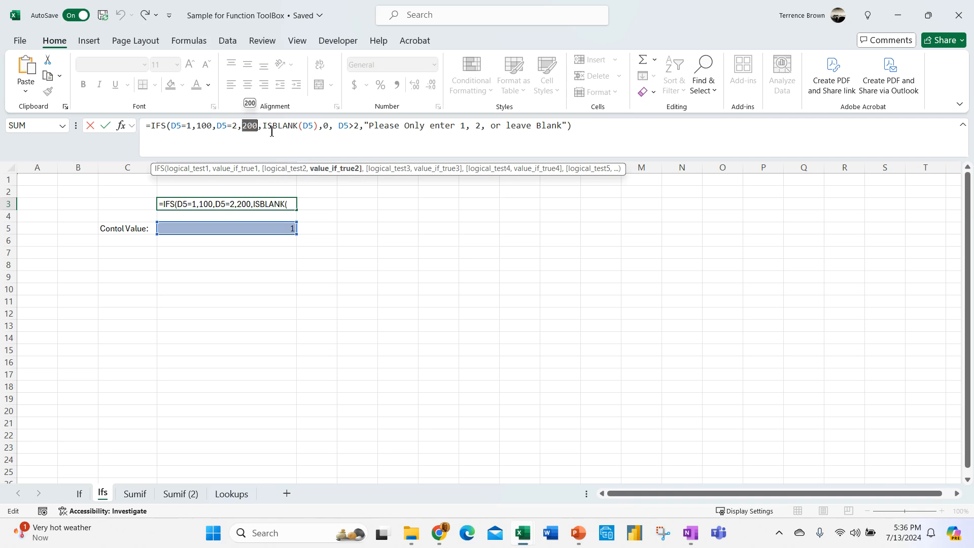
left_click(264, 125)
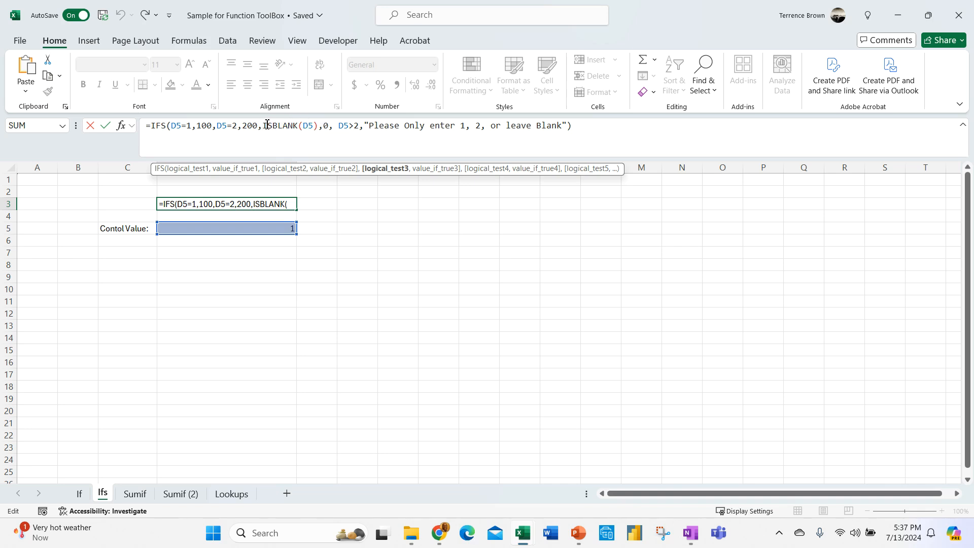
double_click(327, 127)
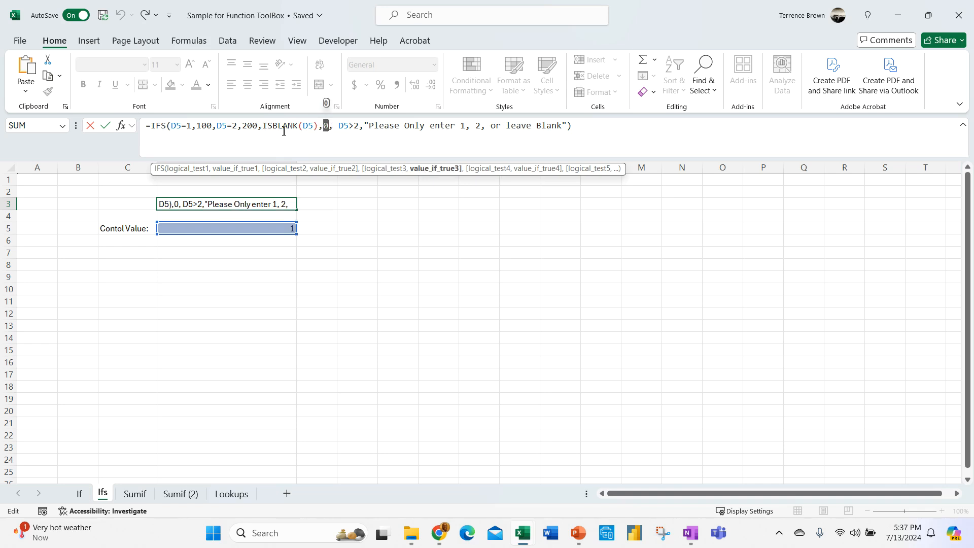
left_click(341, 125)
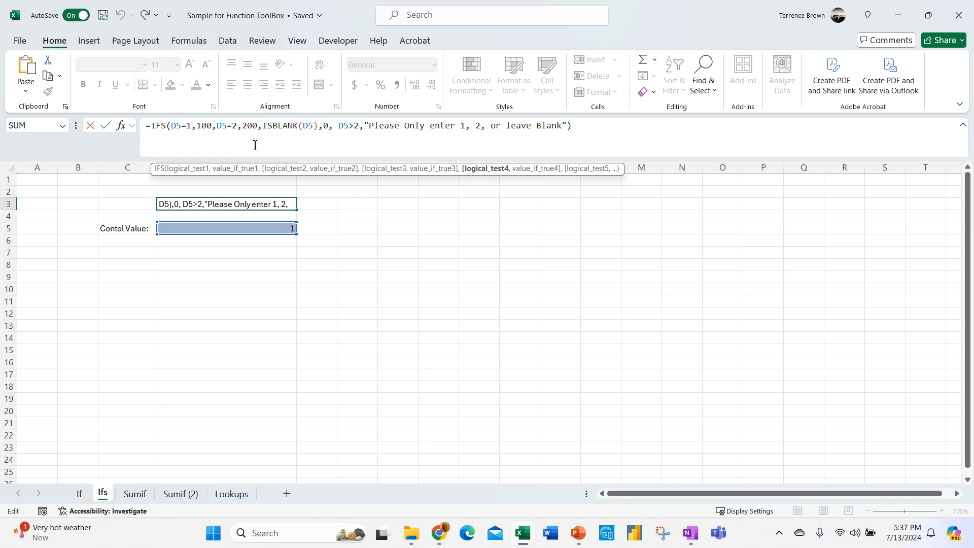
- Highlight the custom error message for D5>2, then confirm D3 unchanged showing 100
left_click(369, 125)
left_click_drag(369, 127, 561, 125)
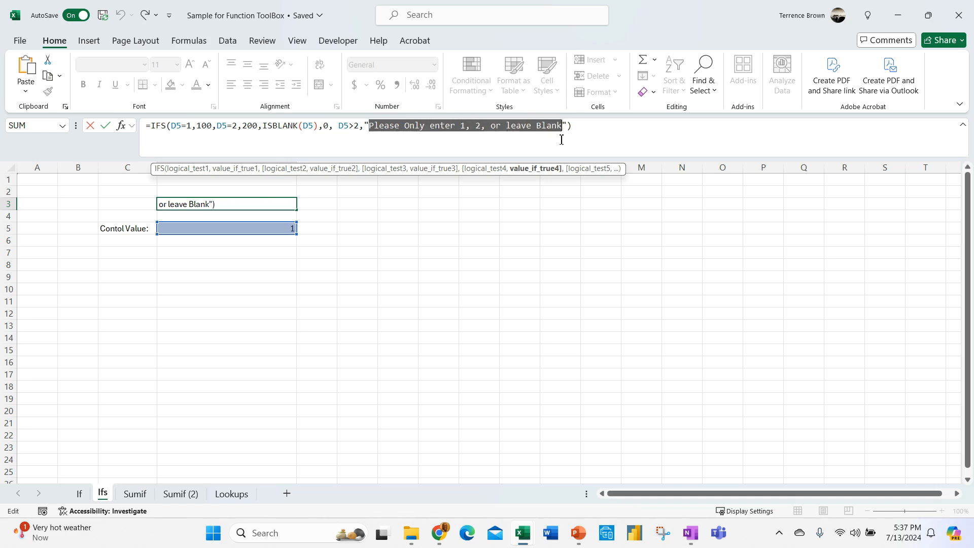
left_click(608, 124)
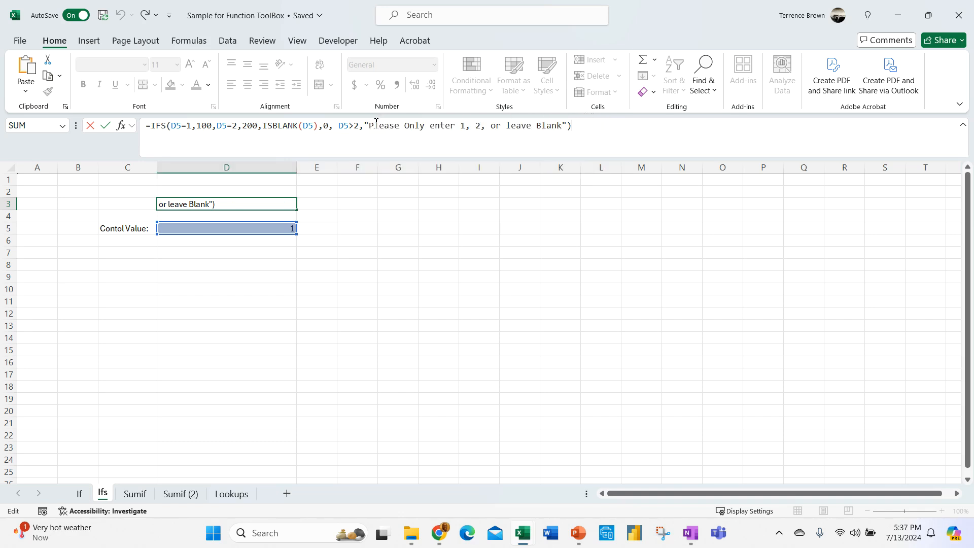
left_click_drag(371, 126, 561, 126)
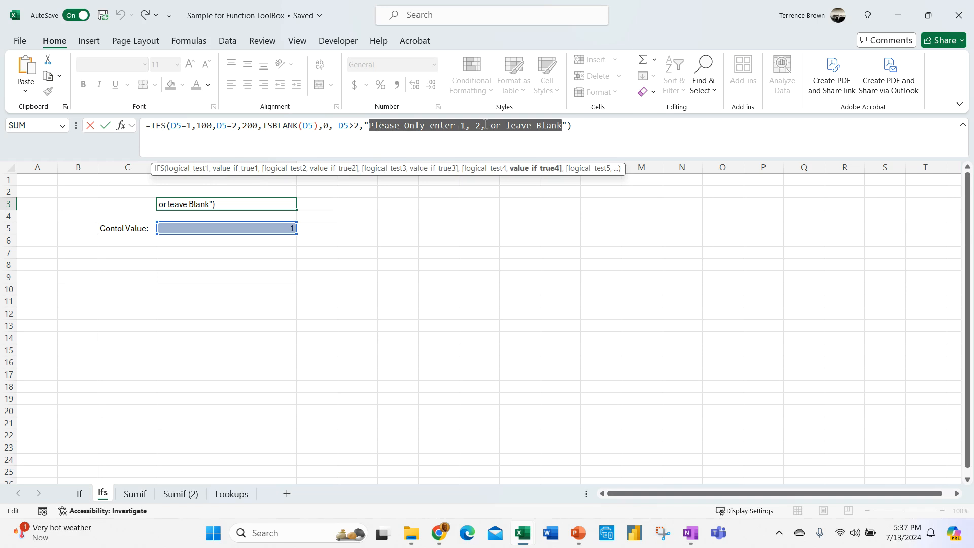
left_click(591, 124)
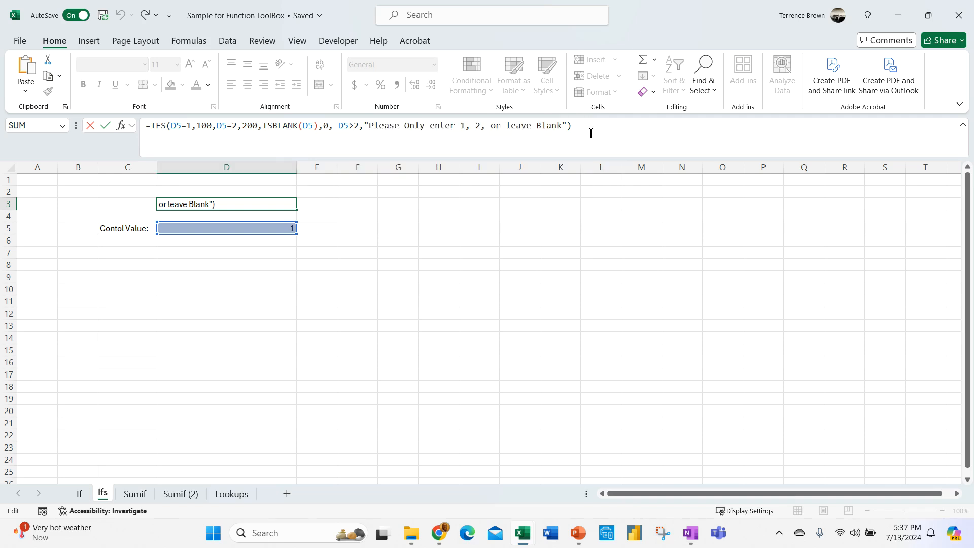
key("Return")
left_click(154, 255)
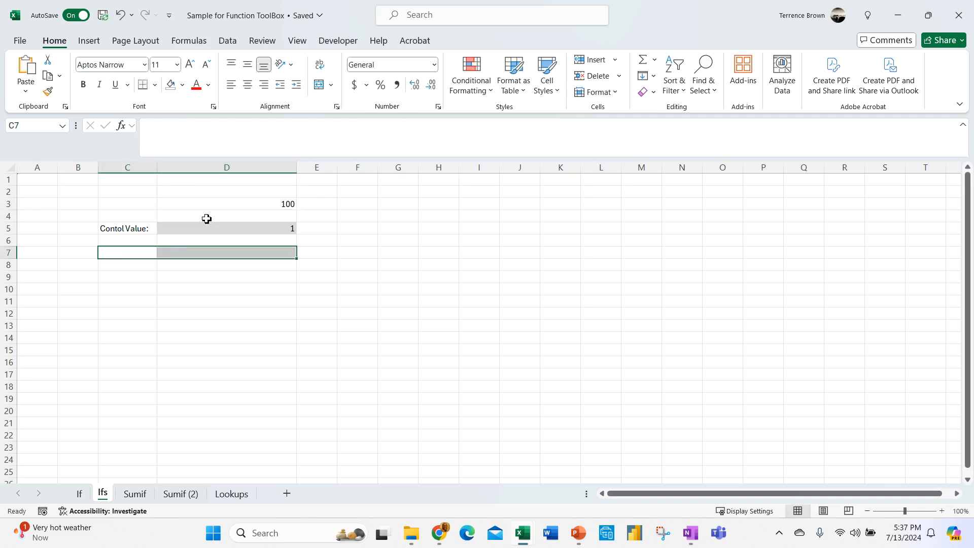
- Try control values 2, 1 and then 3 in D5, with 3 triggering the error message
left_click(241, 231)
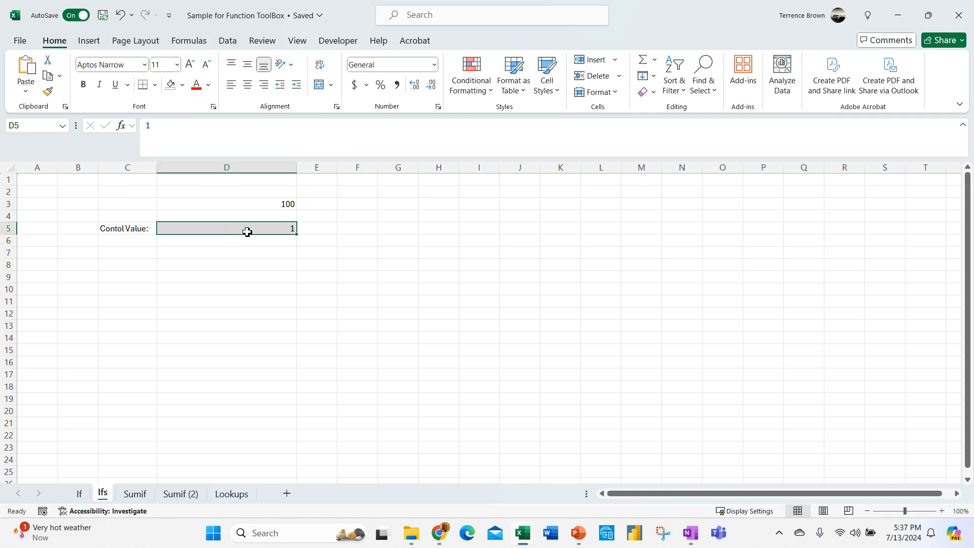
type("2")
key("Return")
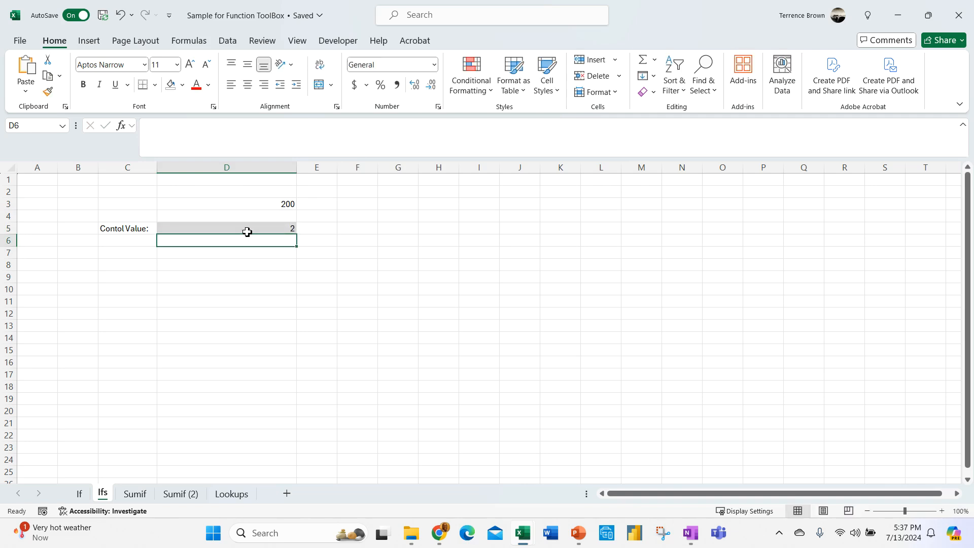
left_click(250, 229)
type("1")
key("Return")
left_click(263, 228)
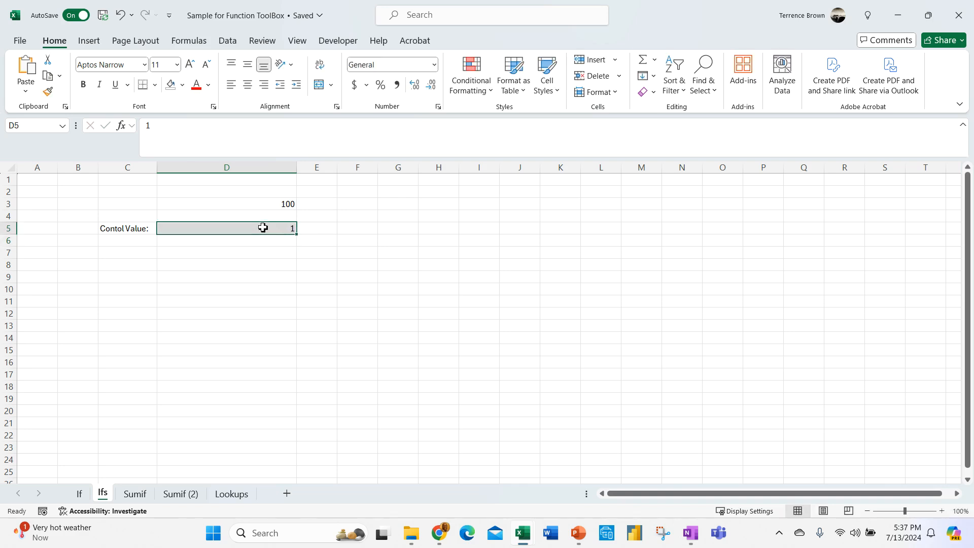
type("3")
key("Return")
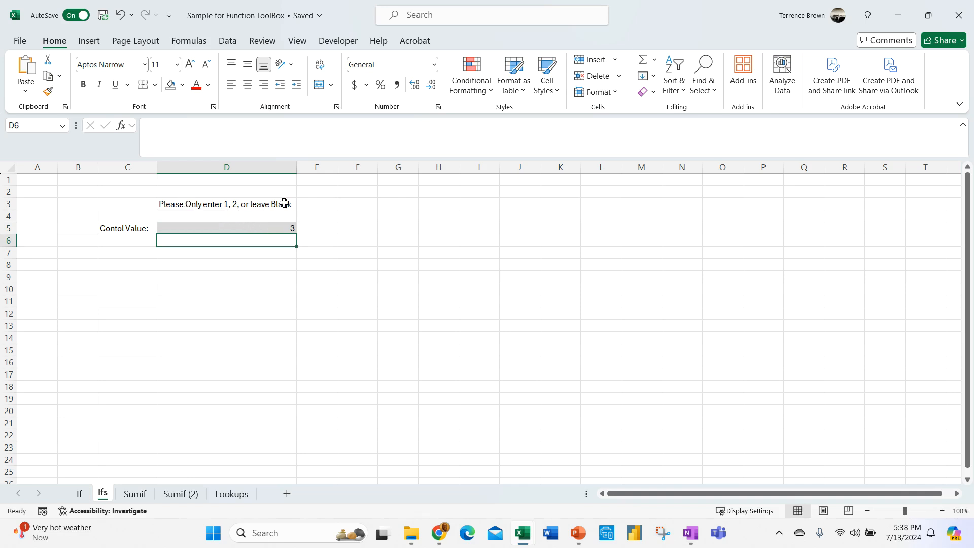
left_click(287, 278)
left_click(288, 229)
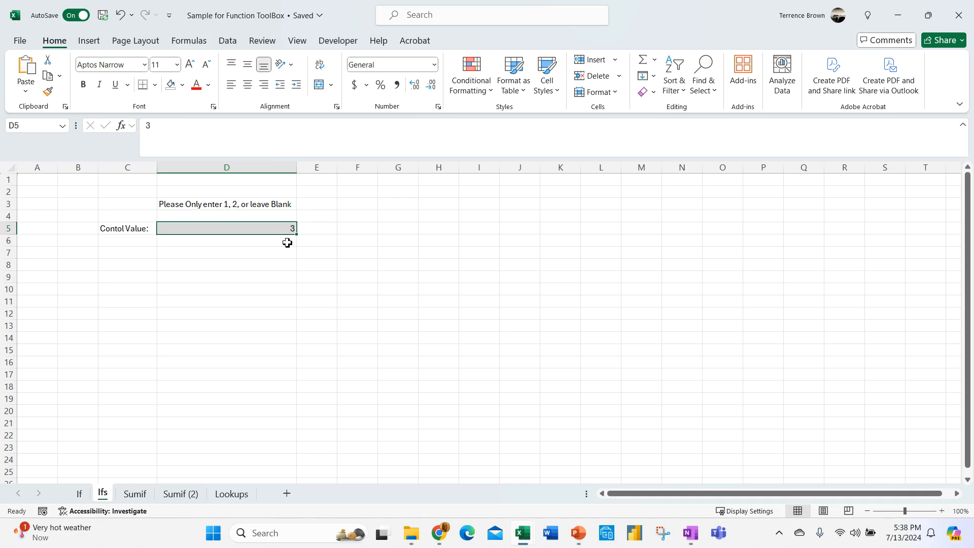
type("100")
key("Return")
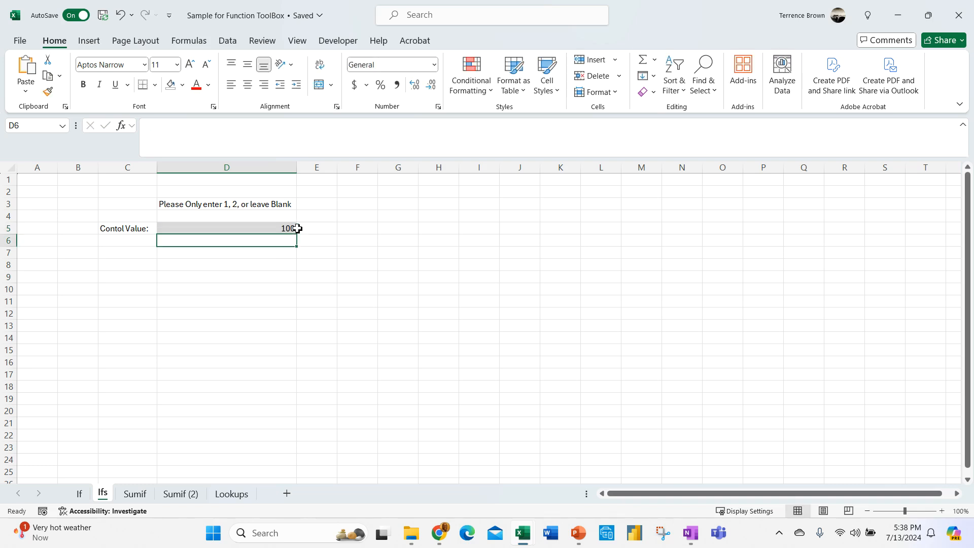
left_click(400, 325)
left_click(287, 228)
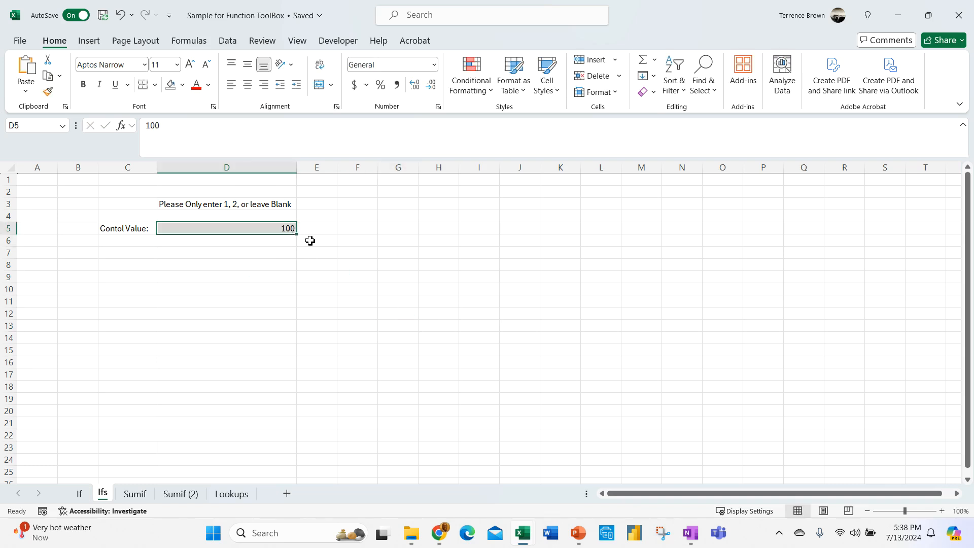
type("1000000000")
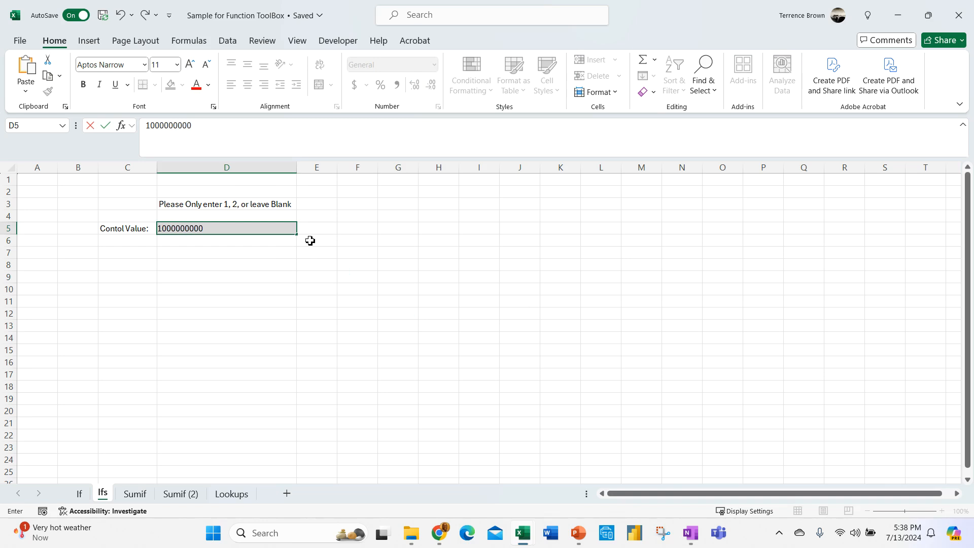
type("00")
key("Return")
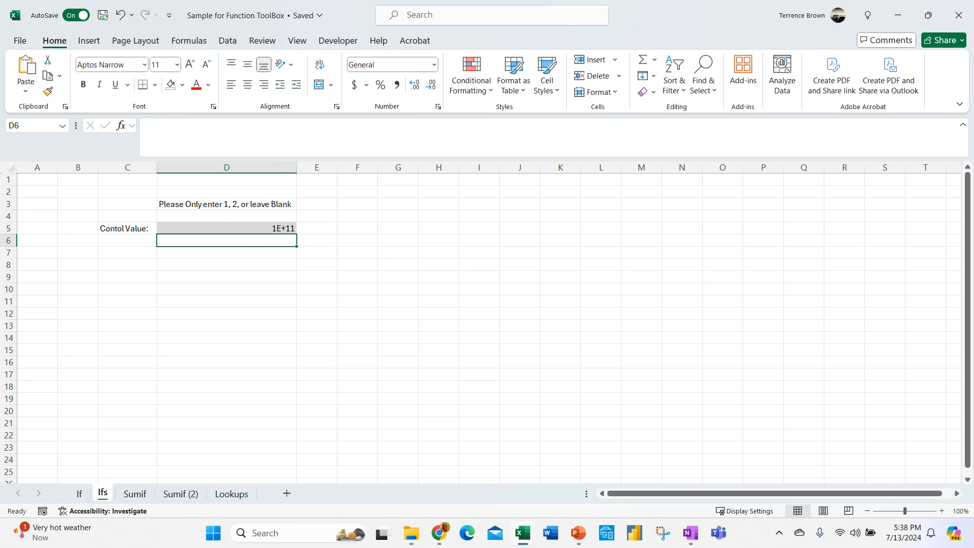
left_click(259, 362)
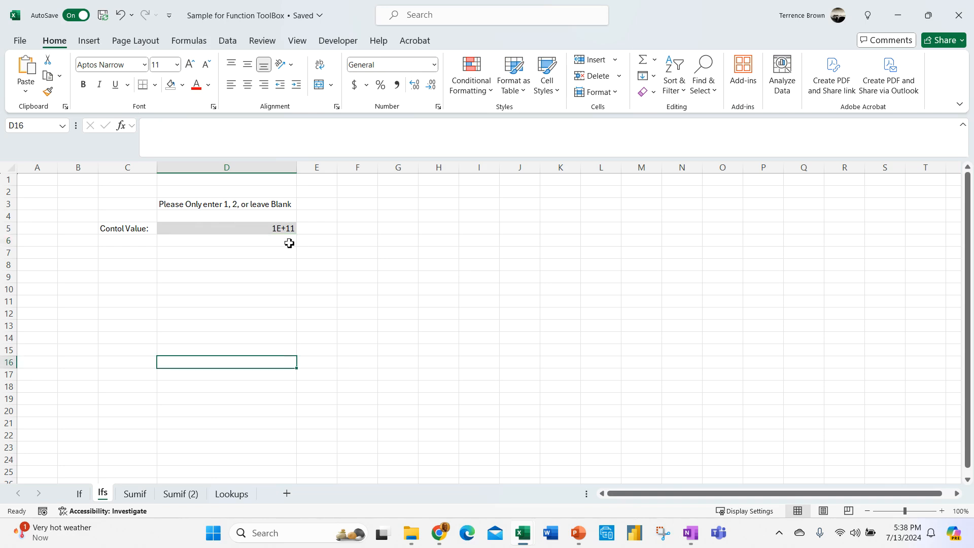
left_click(262, 227)
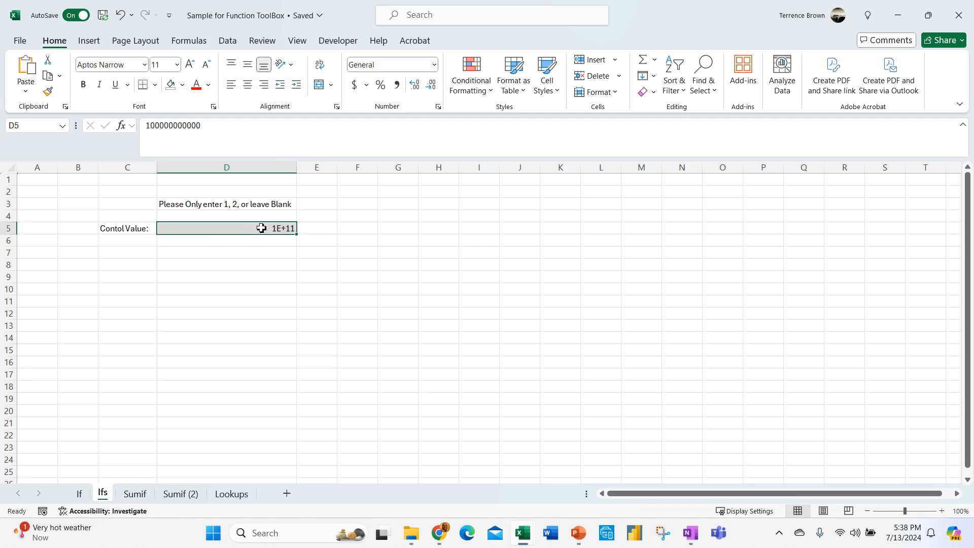
- Inspect D3's IFS formula in the formula bar, leaving it unchanged
left_click(247, 197)
left_click(252, 207)
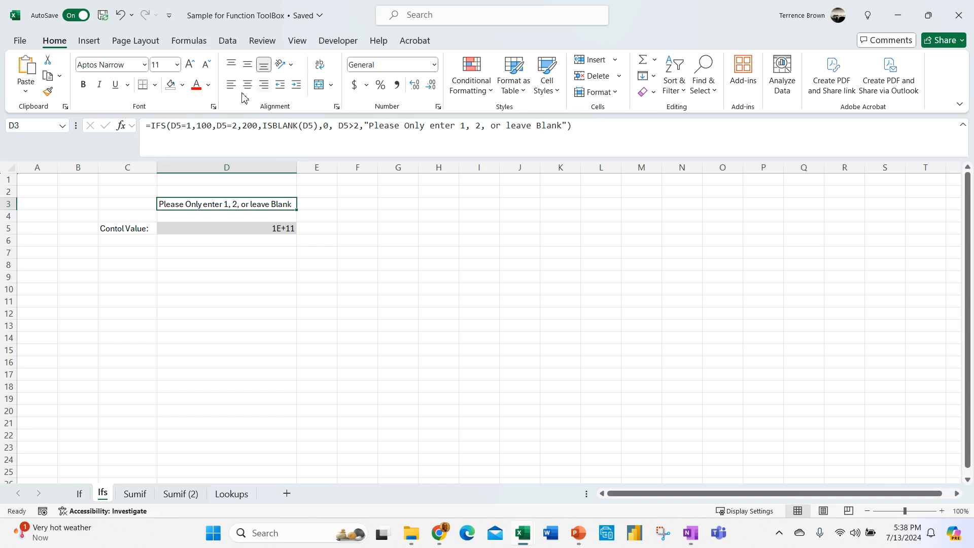
left_click(276, 263)
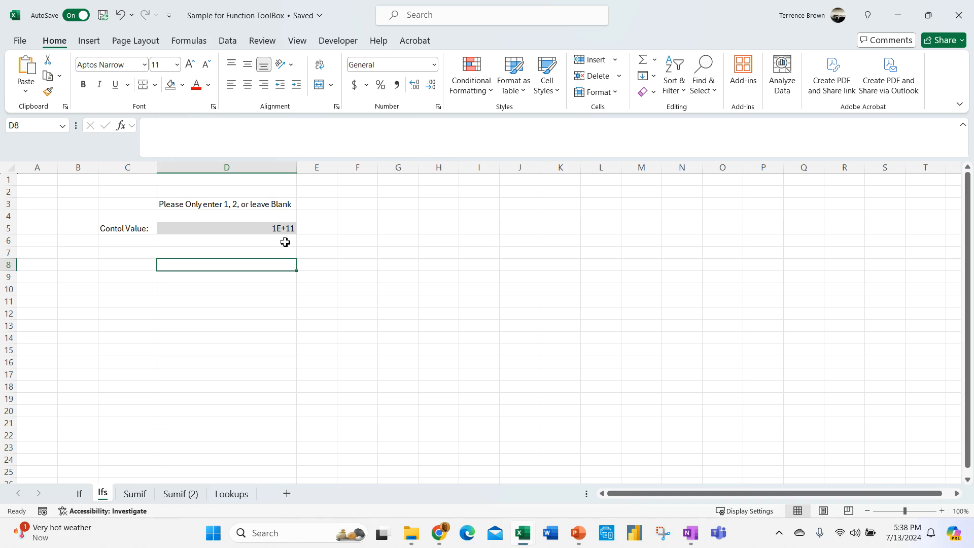
key("Up")
left_click(275, 230)
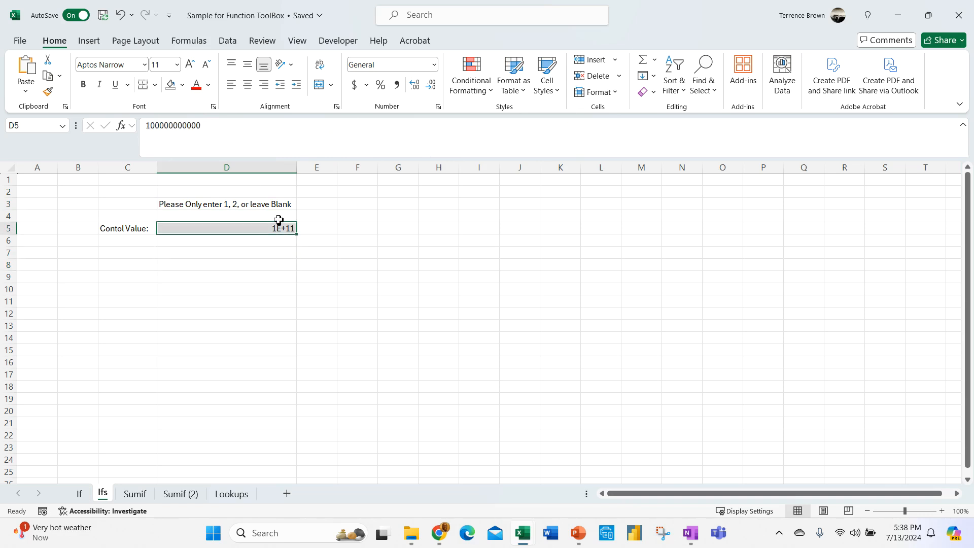
left_click(253, 206)
left_click(541, 135)
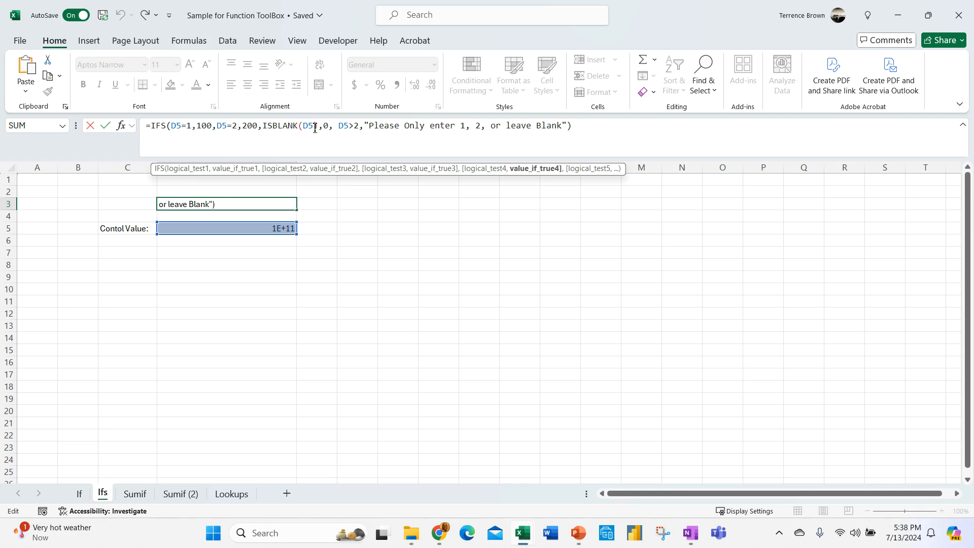
left_click(280, 267)
- Clear D5 and confirm that D3 now returns 0
left_click(276, 228)
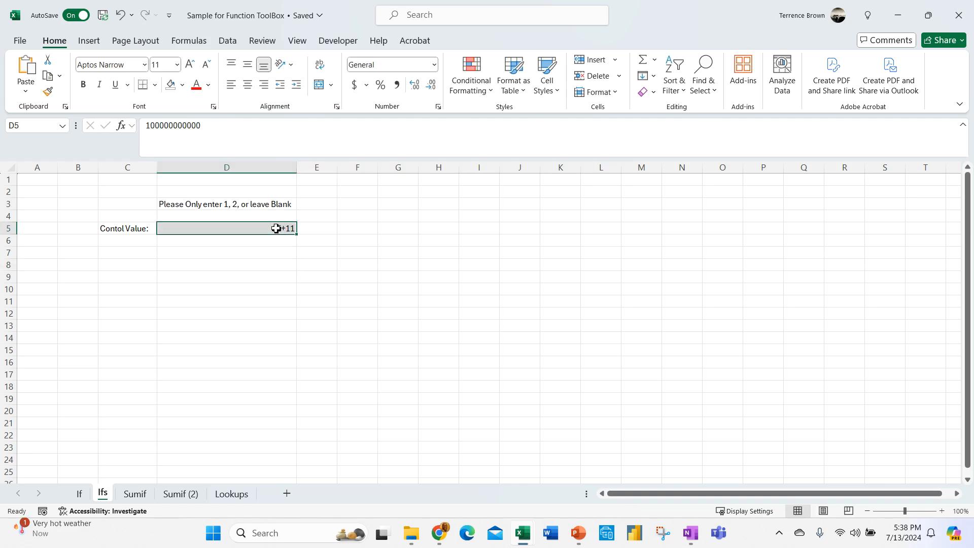
key("Delete")
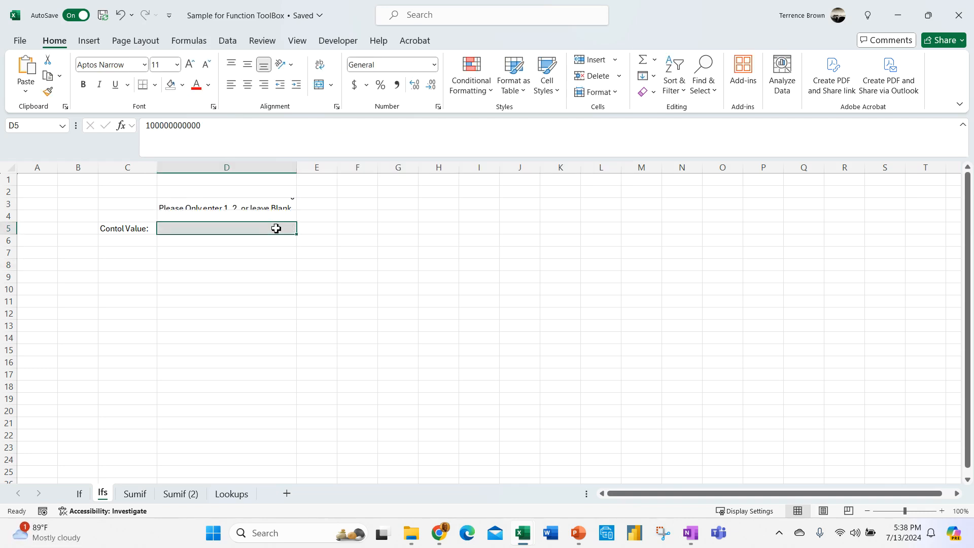
left_click(294, 263)
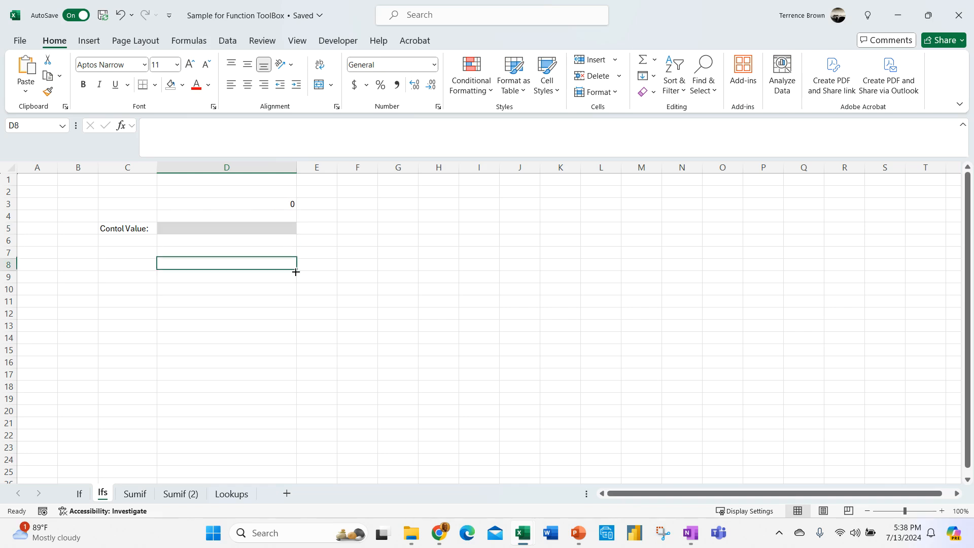
left_click(284, 228)
left_click(289, 201)
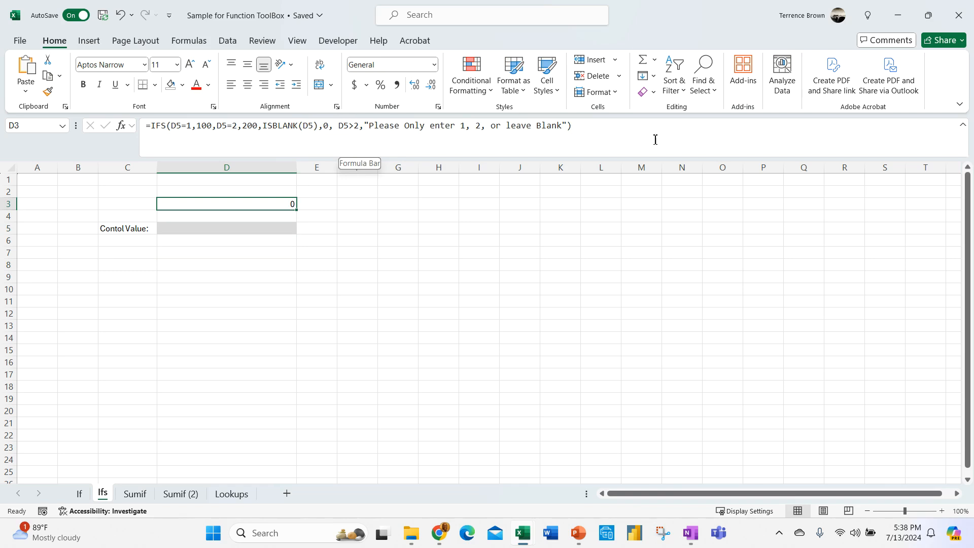
left_click(234, 277)
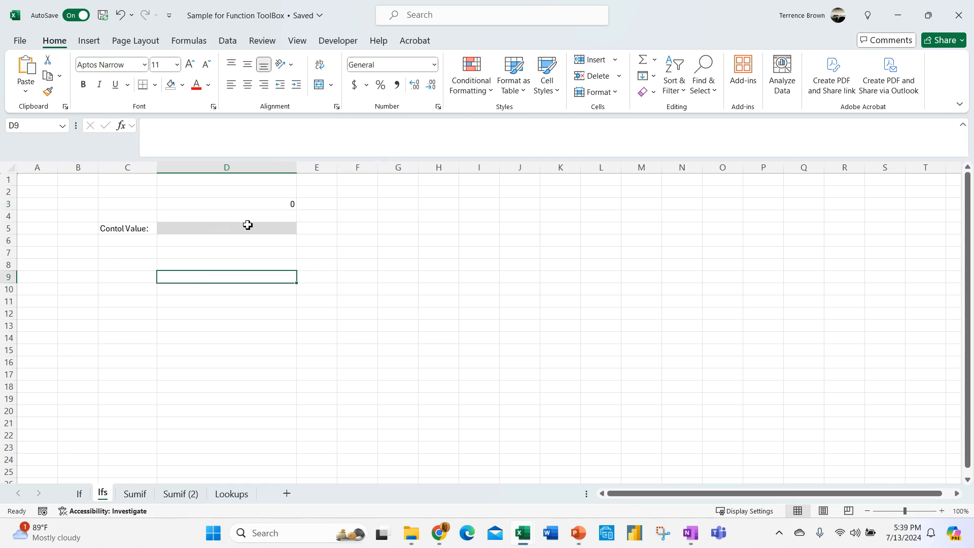
left_click(265, 229)
- Try the control values 1.5, 2.5 and 0 in D5
type("1")
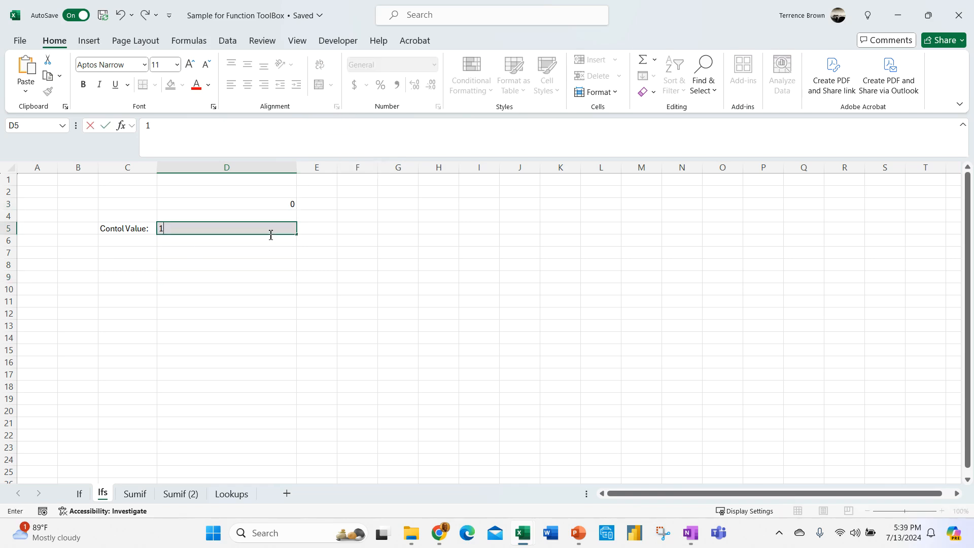
type(".5")
key("Return")
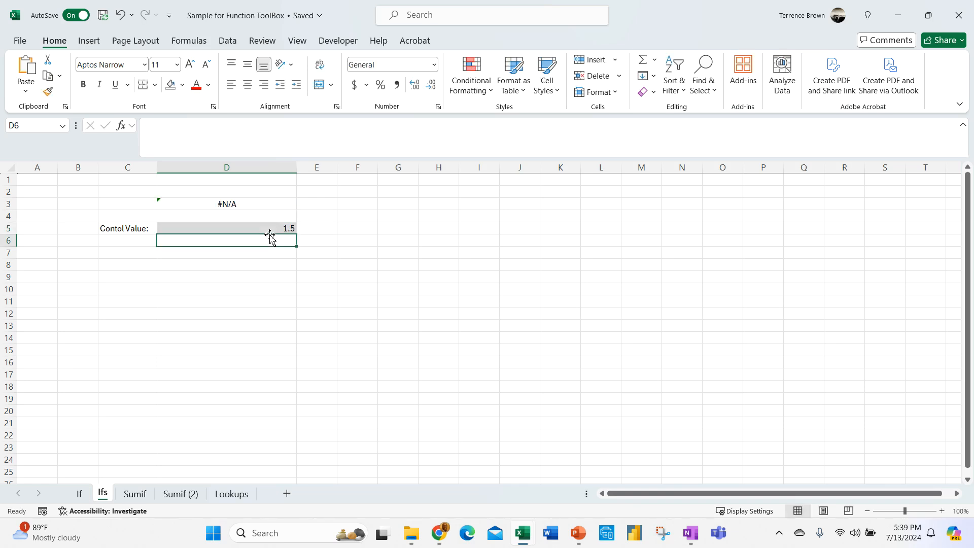
left_click(268, 231)
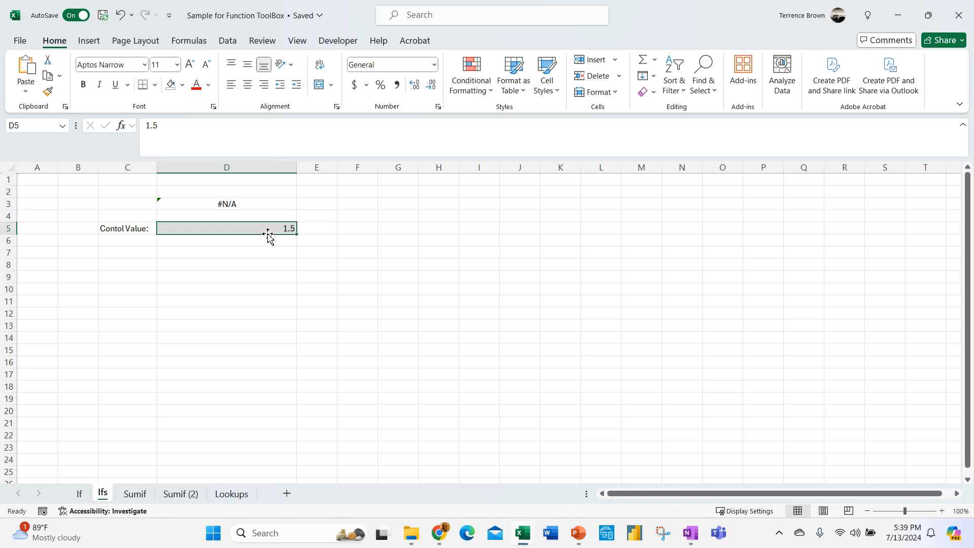
type("2.5")
key("Return")
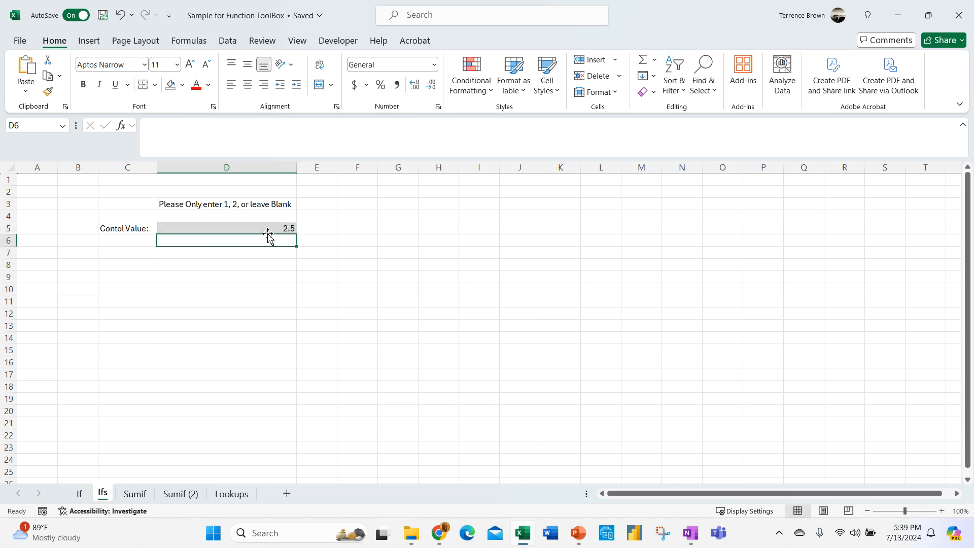
left_click(272, 229)
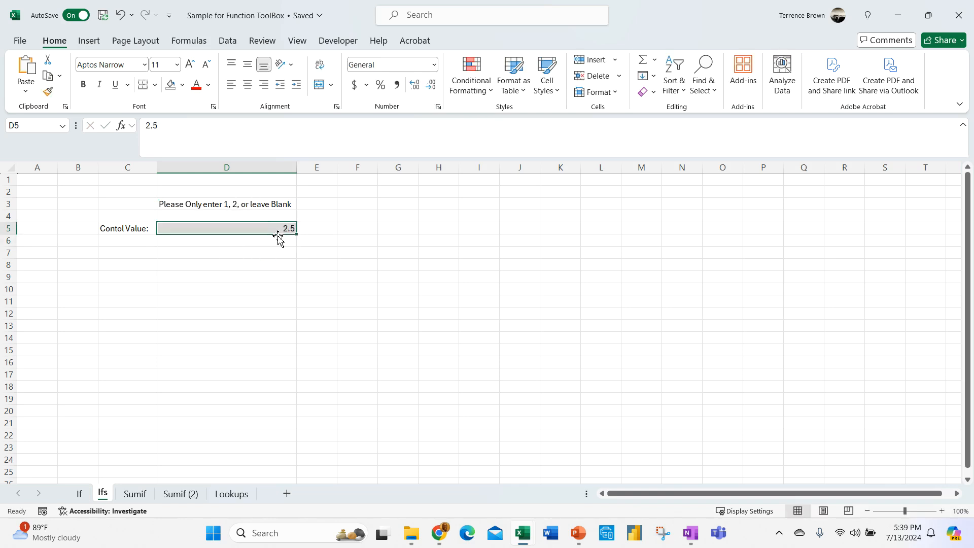
type(".0")
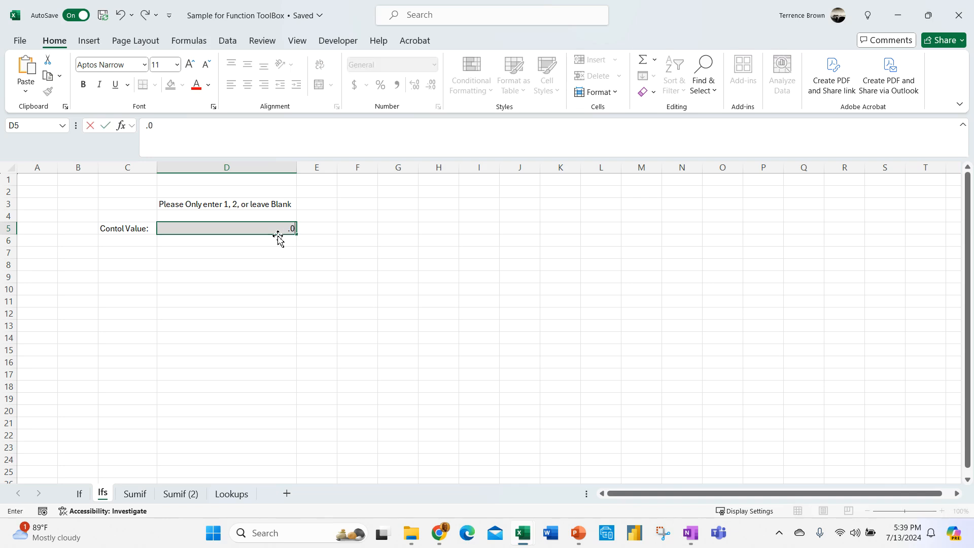
key("Return")
- Enter 0.5 in D5 and inspect D3's formula, which now returns #N/A
left_click(265, 231)
type(".5")
key("Return")
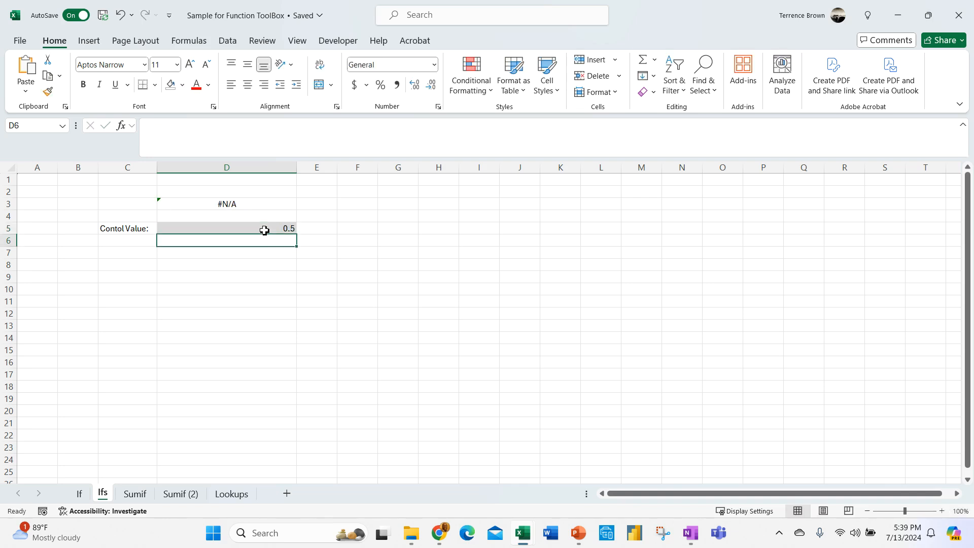
left_click_drag(241, 279, 233, 287)
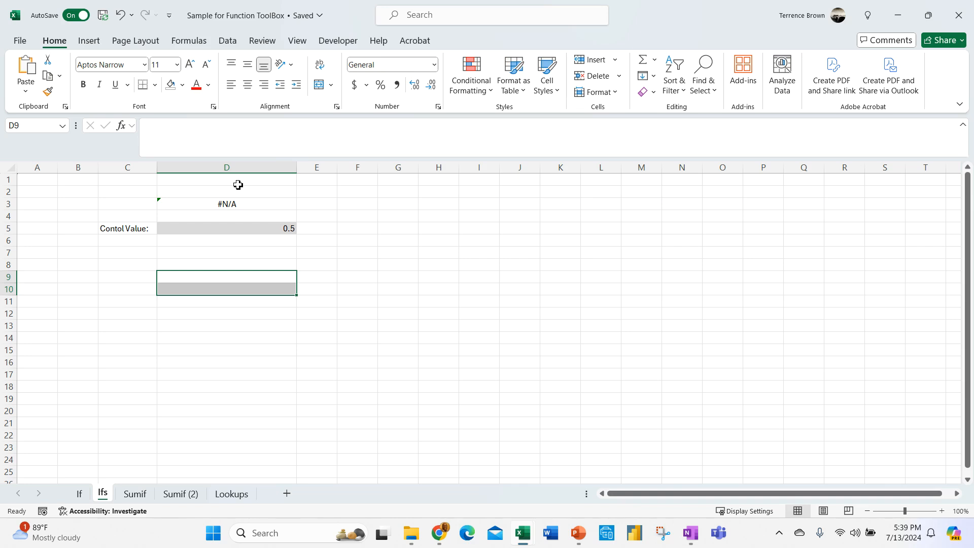
left_click(257, 204)
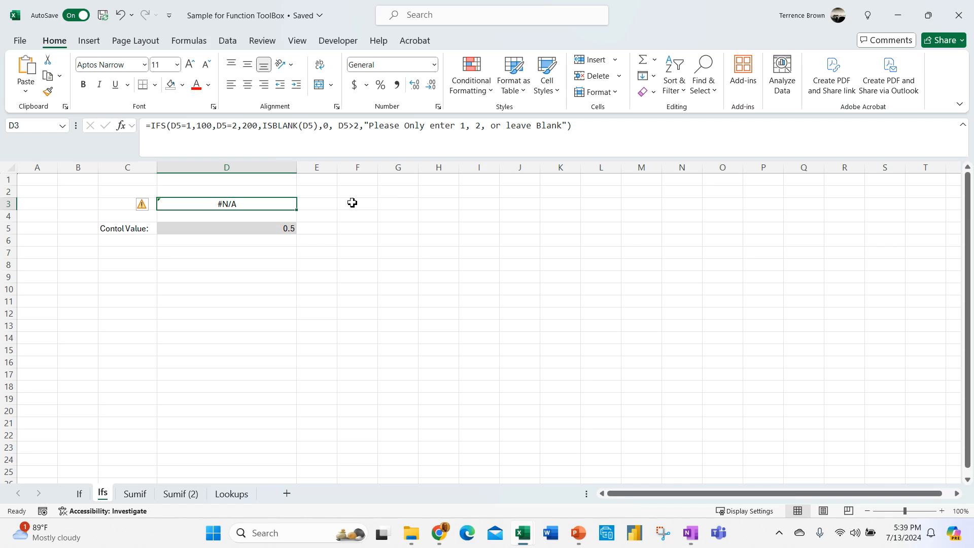
left_click(154, 126)
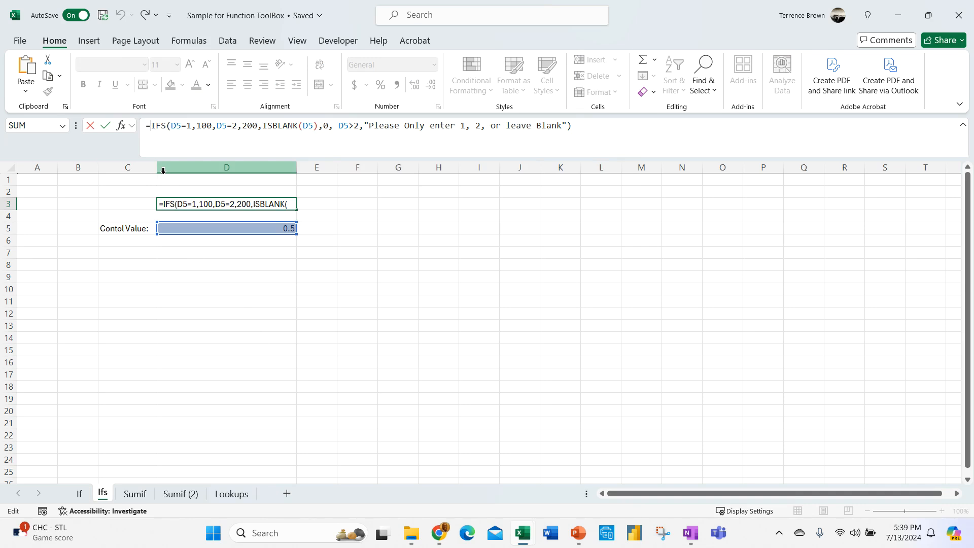
- Prefix D3's formula with IFERROR( and append the fallback text "ERROR Please See Instructor"
type("IF")
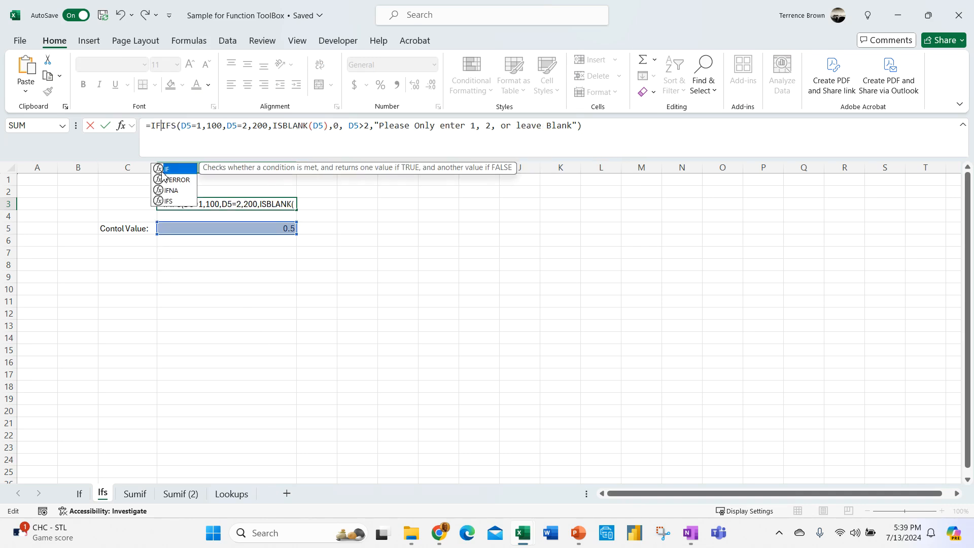
type("ERROR")
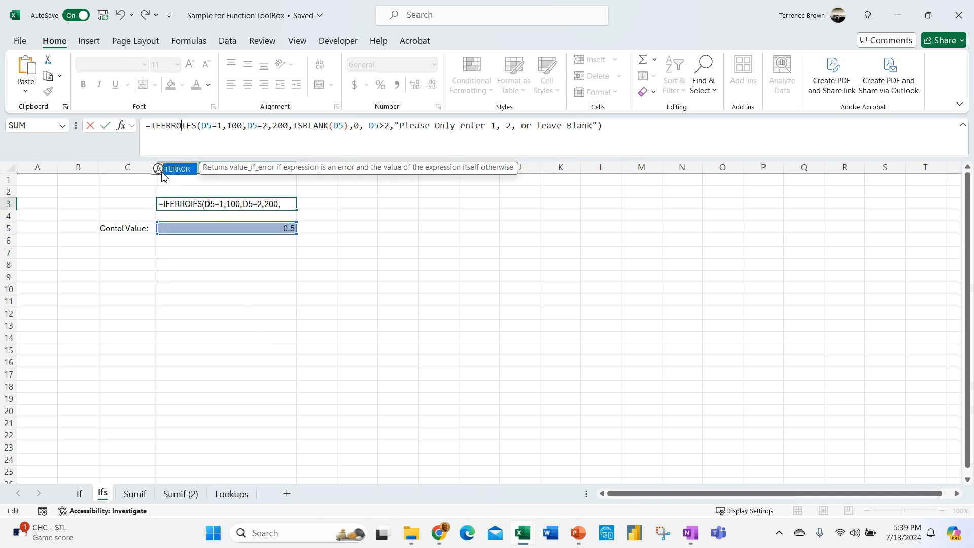
type("(")
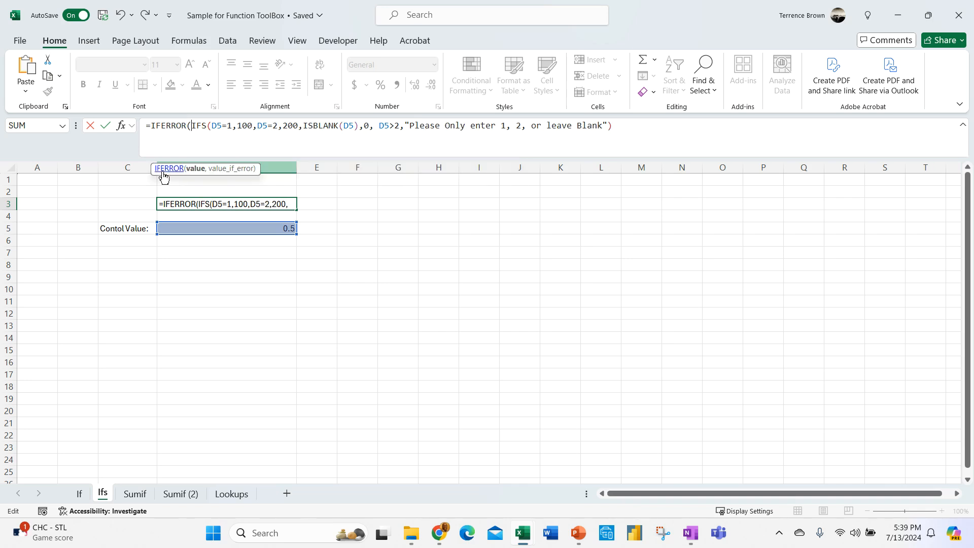
left_click(627, 128)
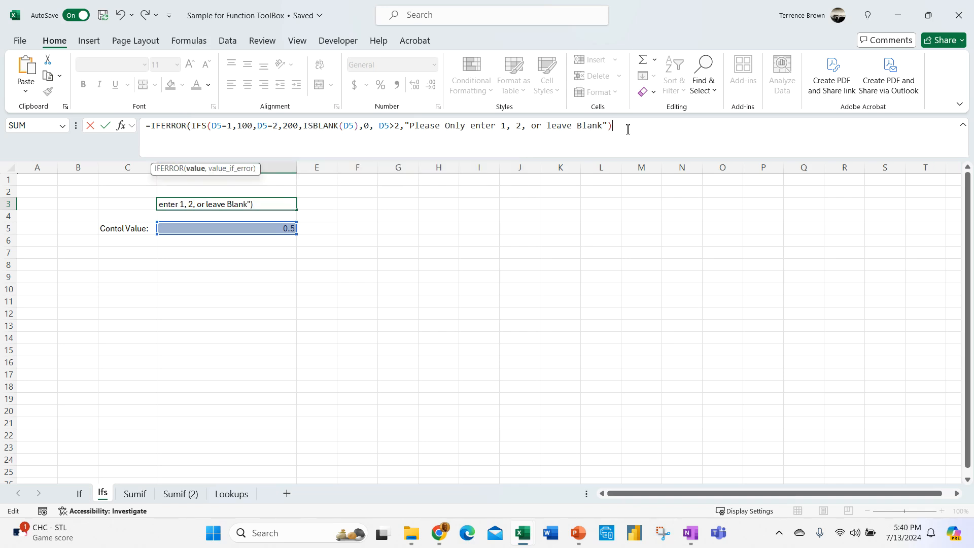
type(",")
type("E")
type("RROR ")
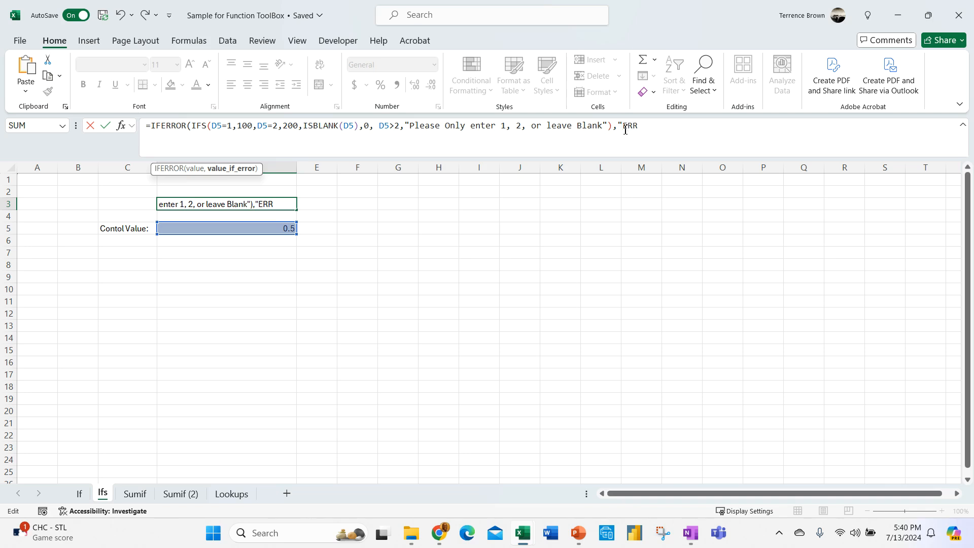
type("Please")
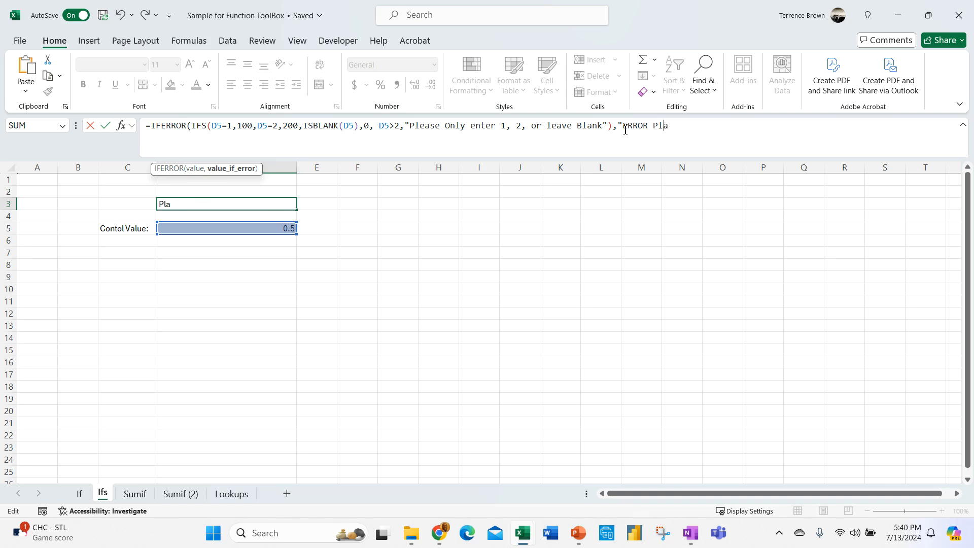
type(" See Instructor\"")
- Add the colon after ERROR, close IFERROR's parenthesis, and highlight the IFS argument
left_click(652, 126)
key("BackSpace")
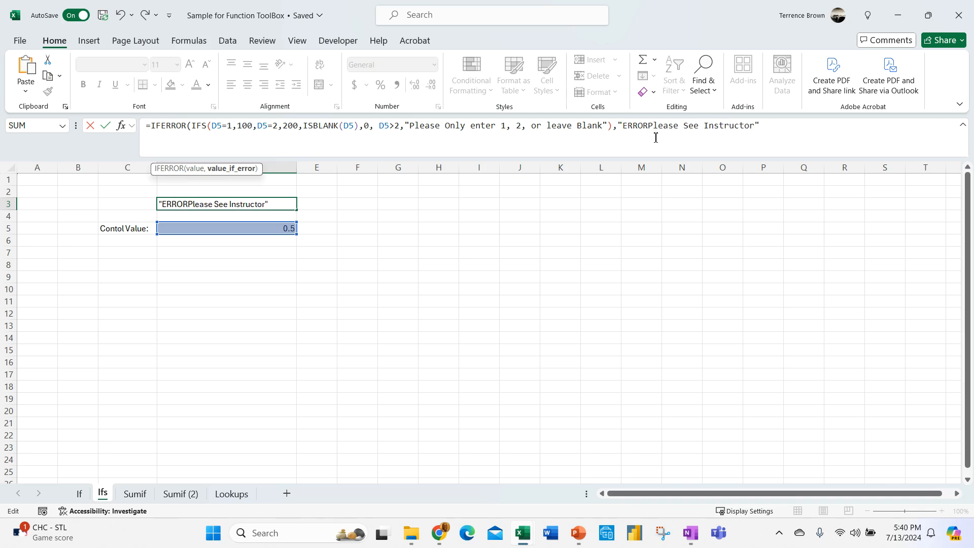
type(":")
left_click(798, 127)
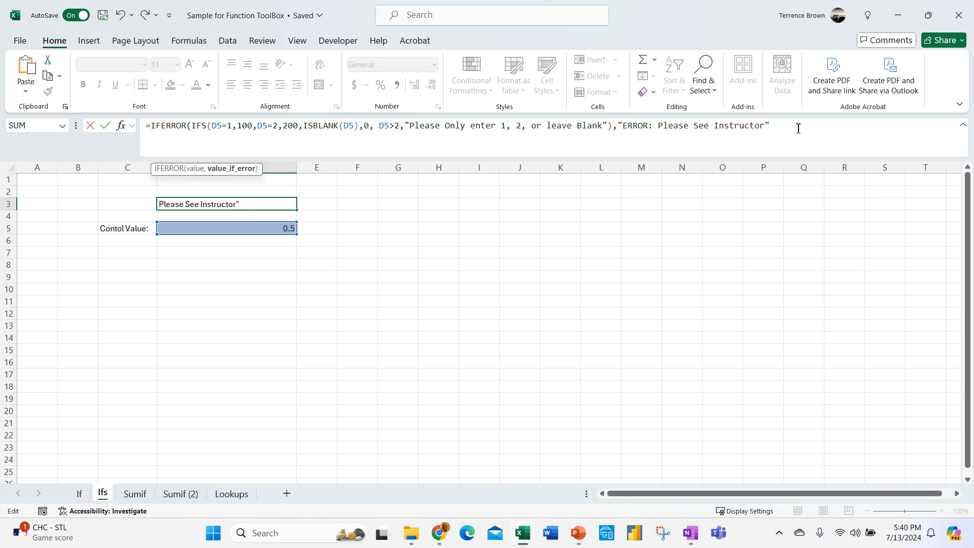
type(")")
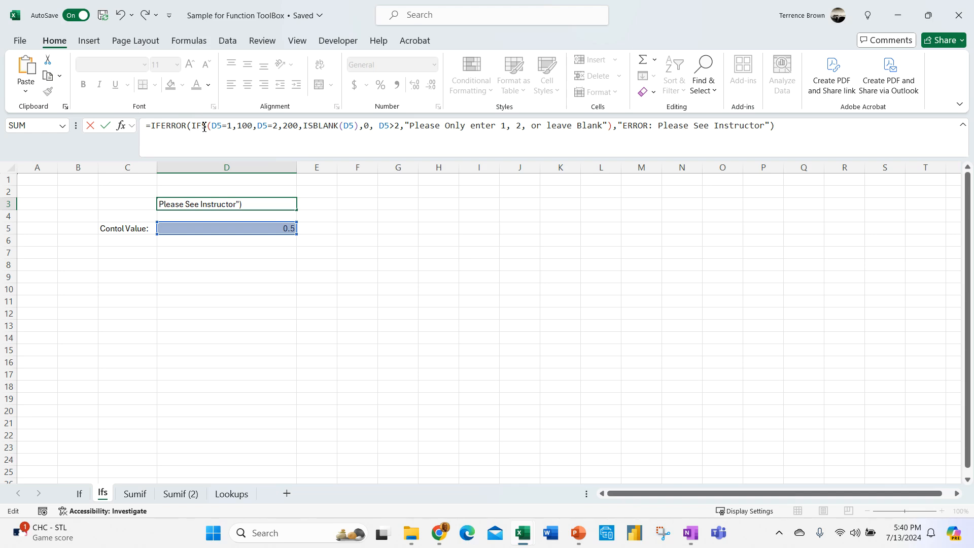
left_click_drag(204, 127, 613, 126)
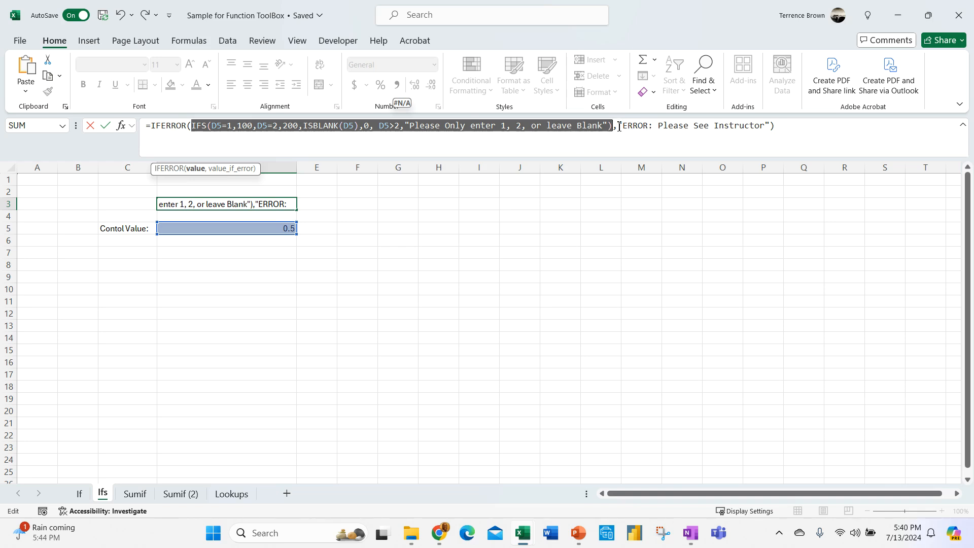
- Highlight the custom error message argument, then commit the IFERROR formula in D3
left_click_drag(617, 125, 770, 135)
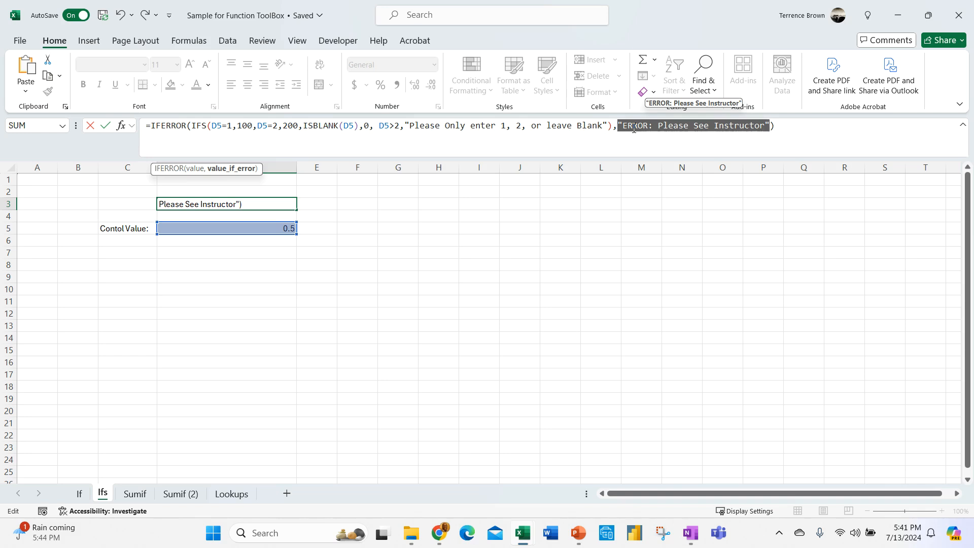
key("Return")
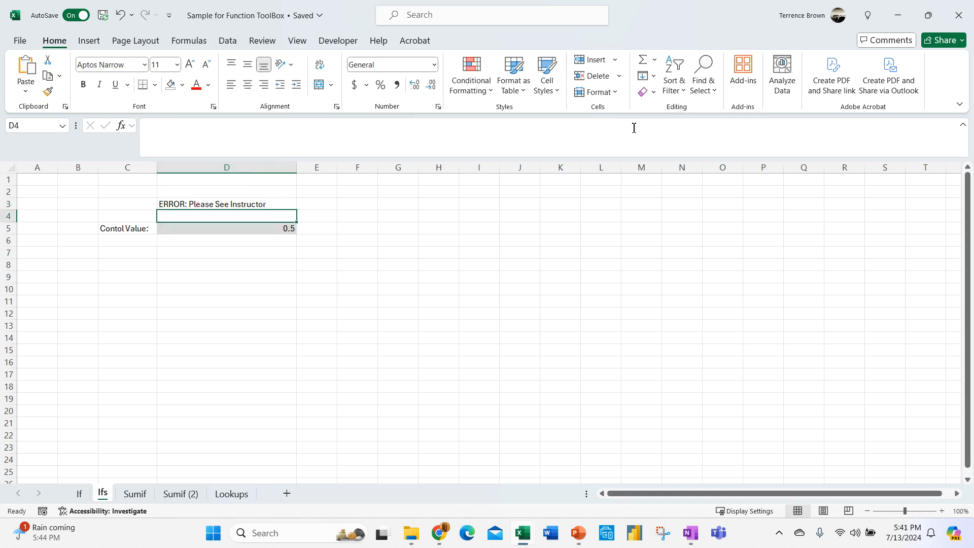
left_click(284, 277)
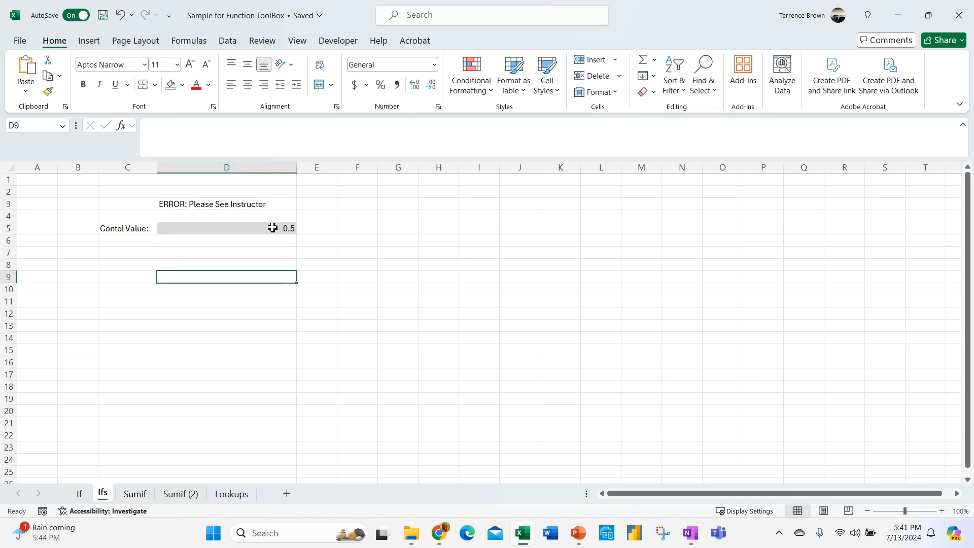
left_click(272, 230)
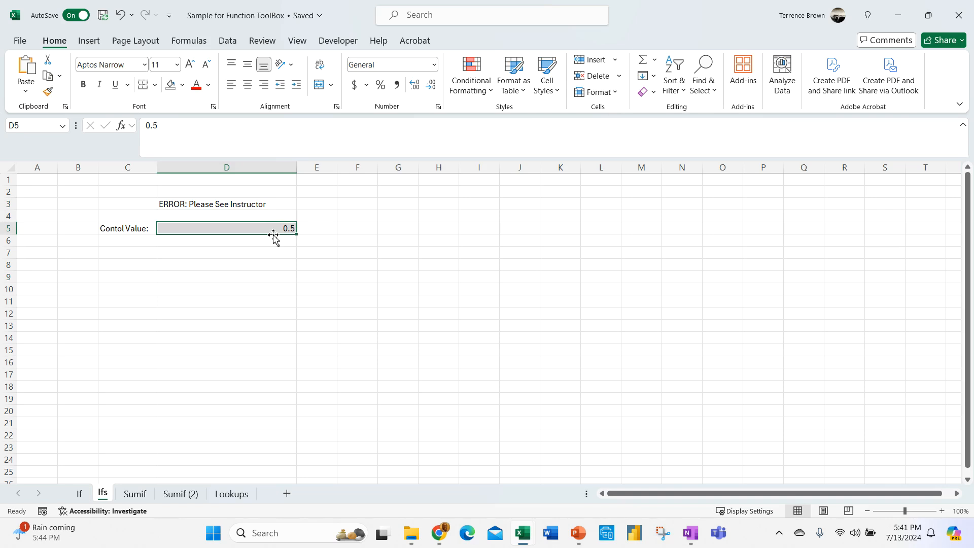
type("-100")
key("Return")
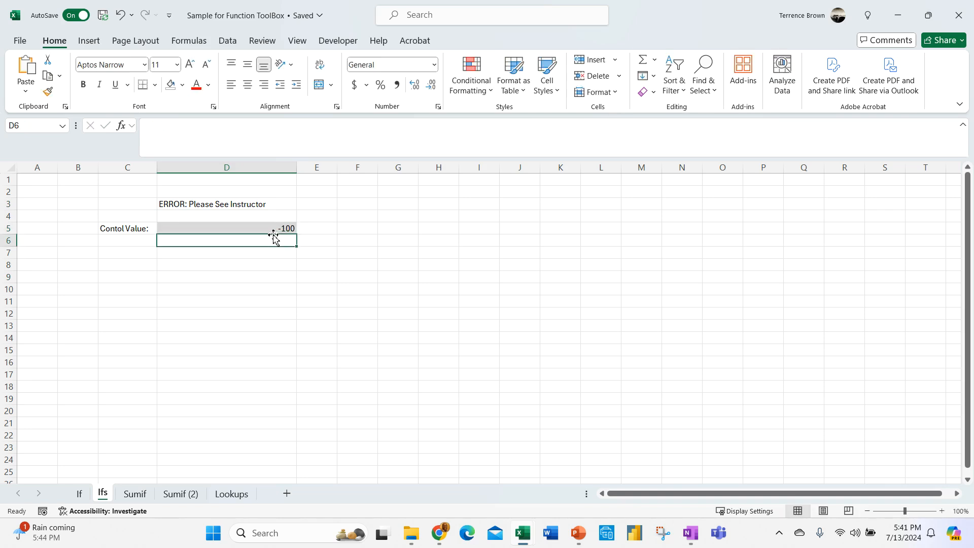
left_click(279, 276)
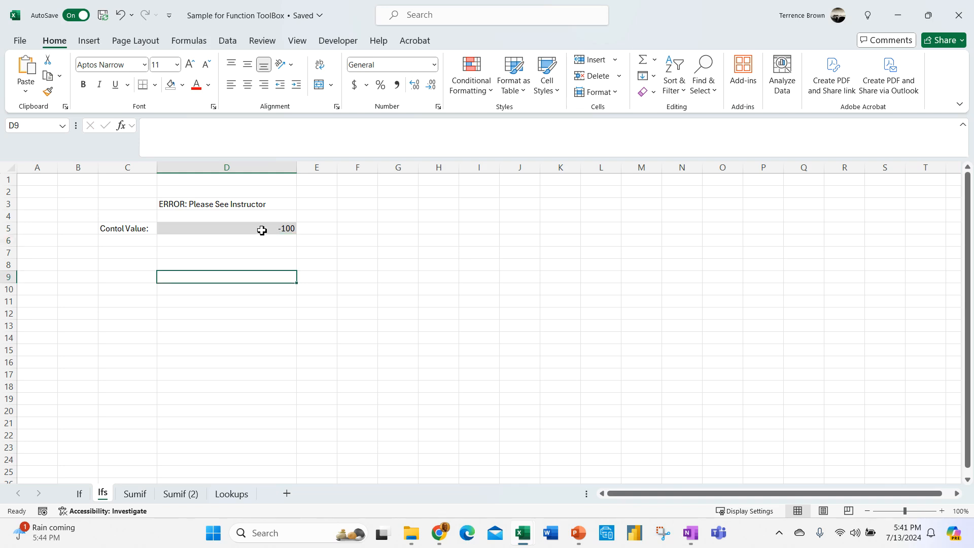
left_click(262, 231)
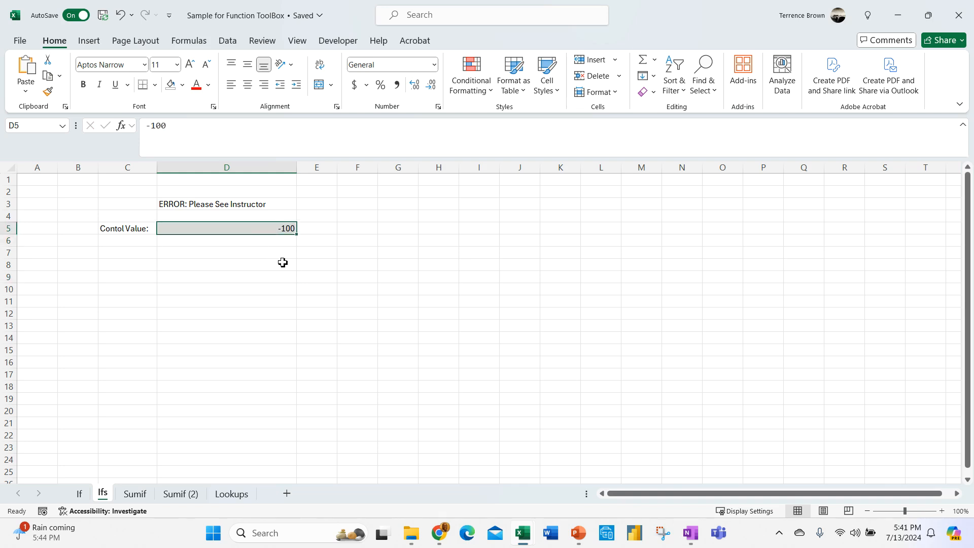
type("0")
key("Return")
left_click(281, 274)
left_click(272, 228)
type("1")
key("Return")
left_click(271, 228)
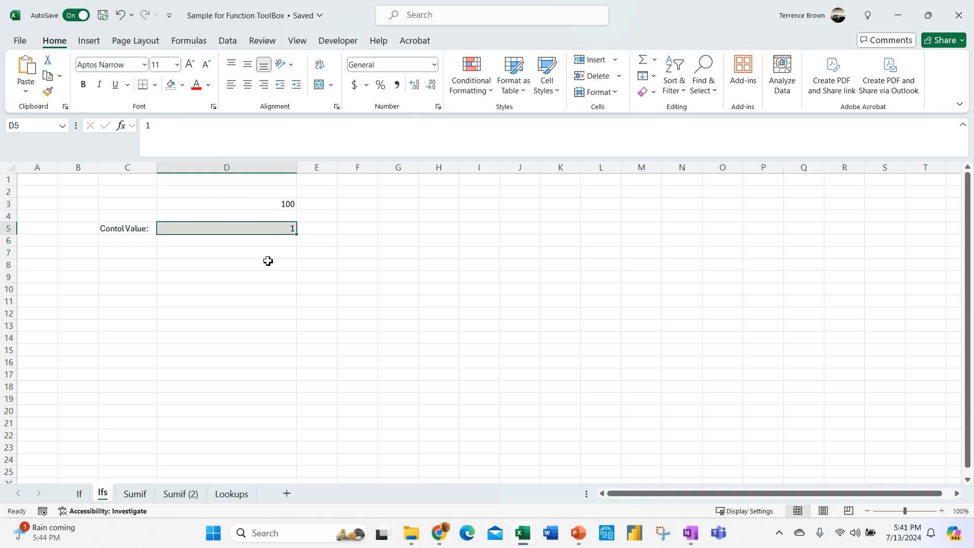
key("BackSpace")
left_click(252, 265)
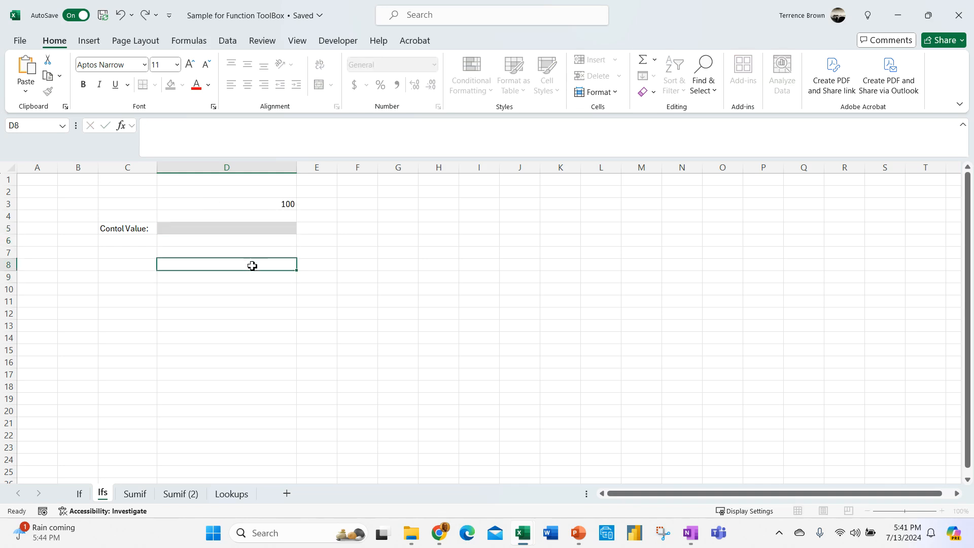
left_click(287, 228)
type("2")
key("Return")
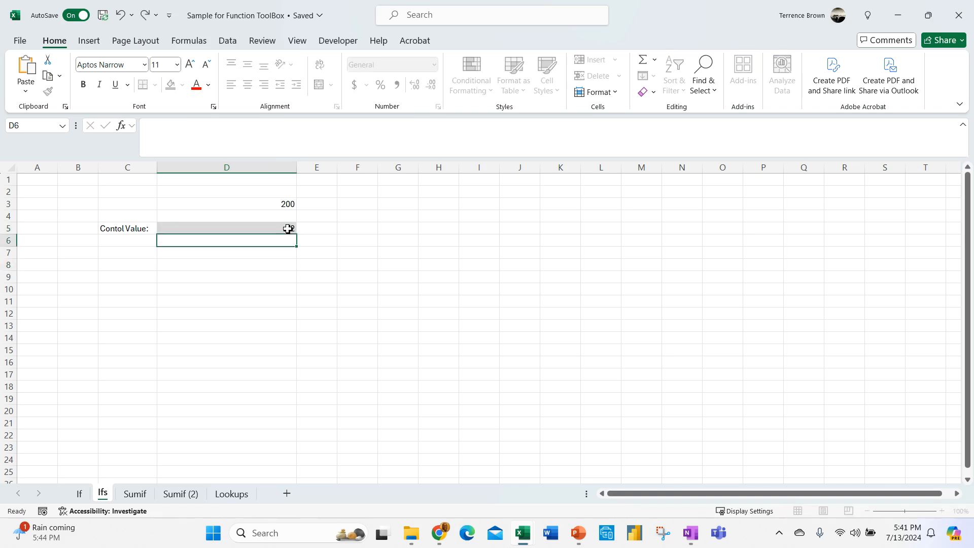
left_click(287, 228)
type("10")
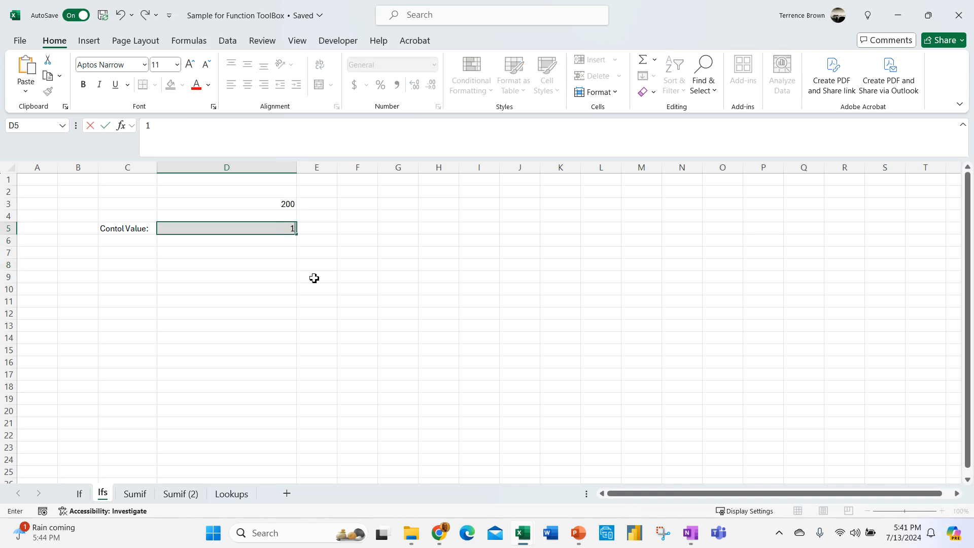
key("Return")
left_click(273, 226)
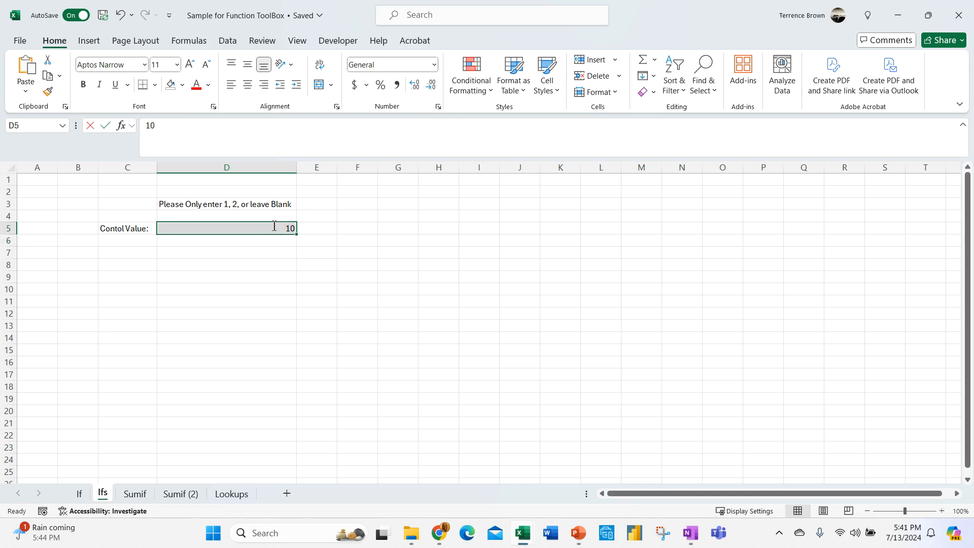
type("0.5")
key("Return")
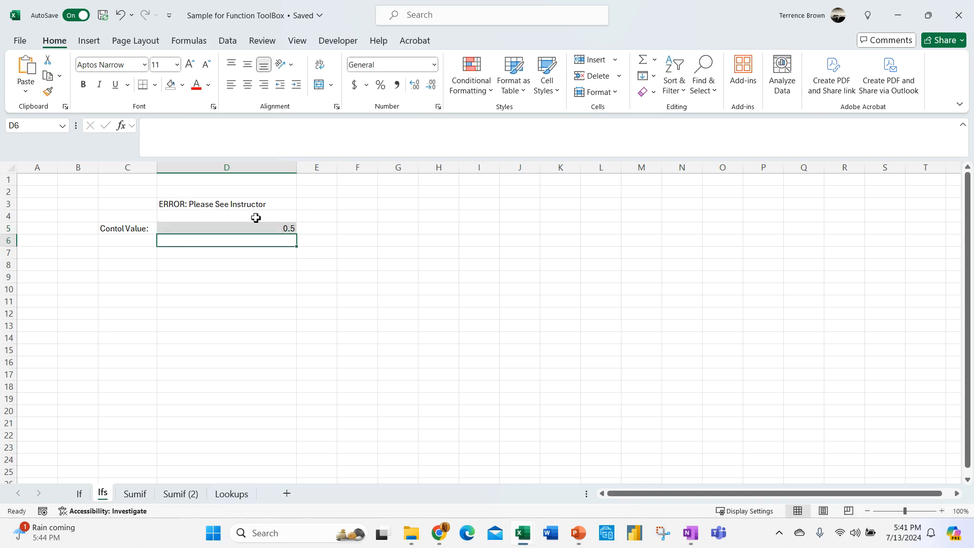
left_click(281, 327)
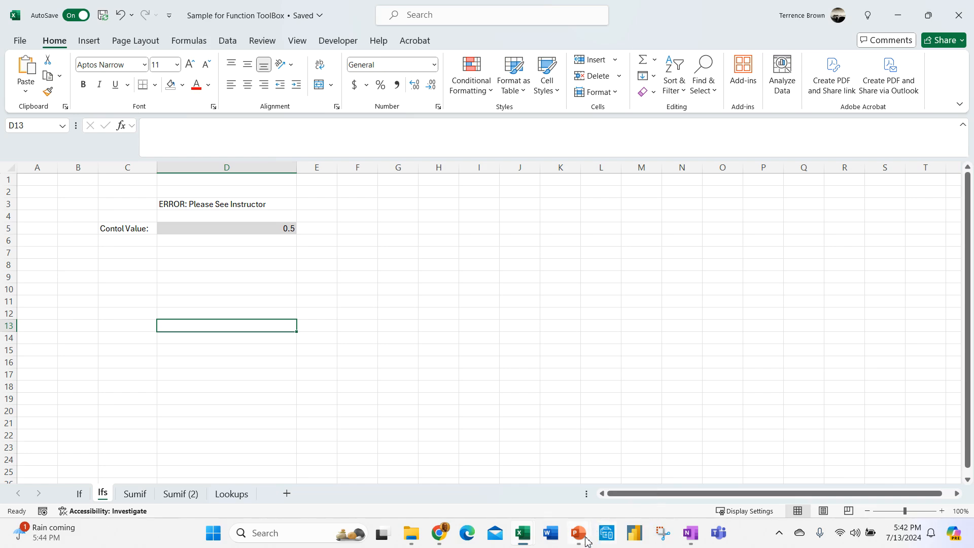
mouse_move(586, 541)
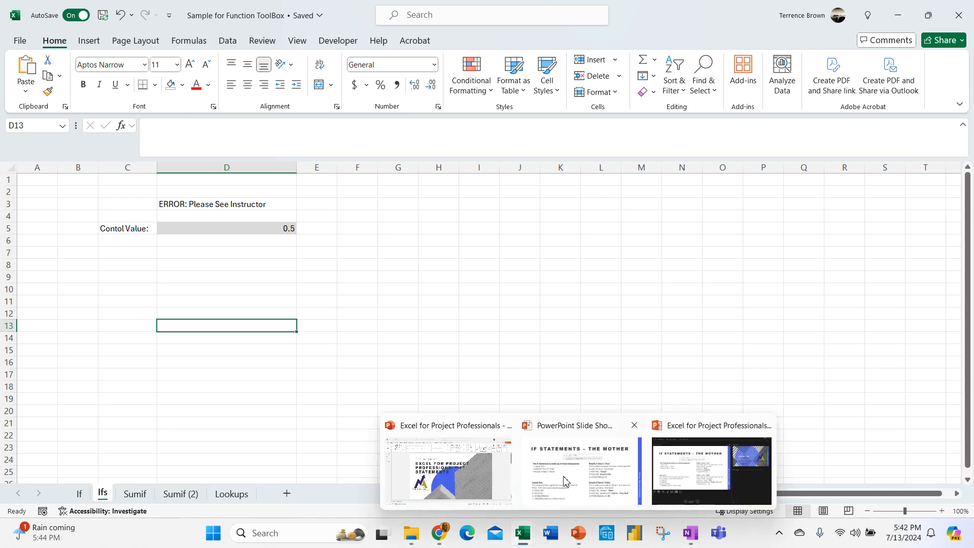
- Bring the PowerPoint slide show forward, step back to Agenda, then advance through the slides
mouse_move(502, 477)
mouse_move(540, 477)
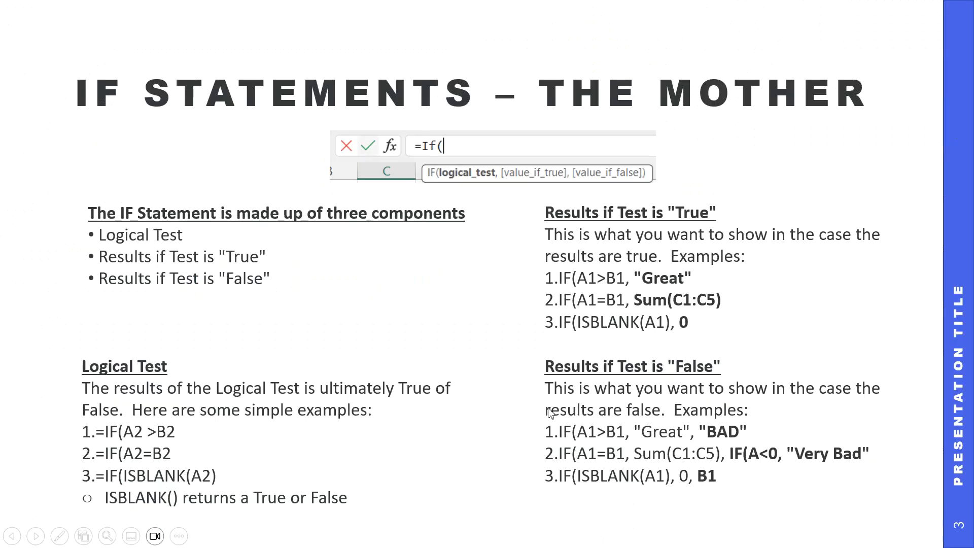
key("Left")
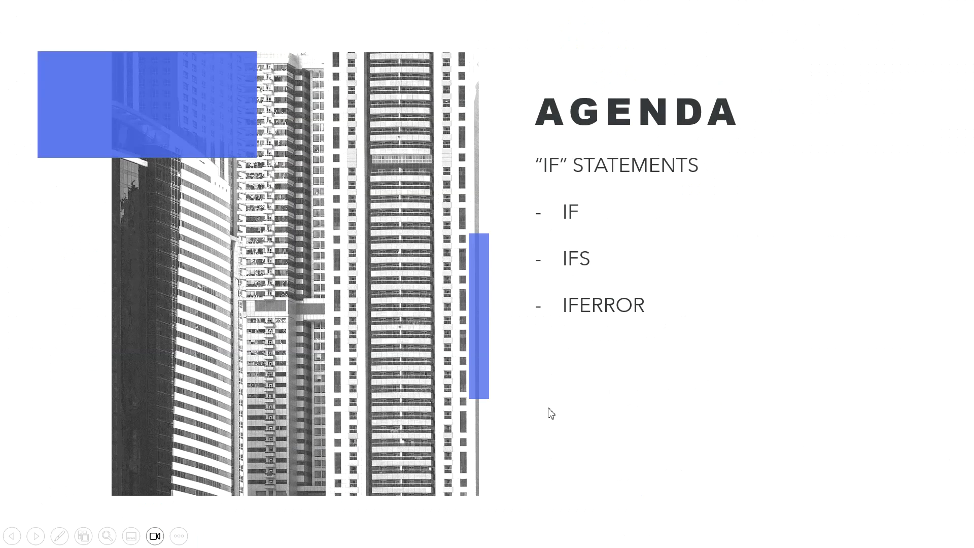
key("Right")
key("Right")
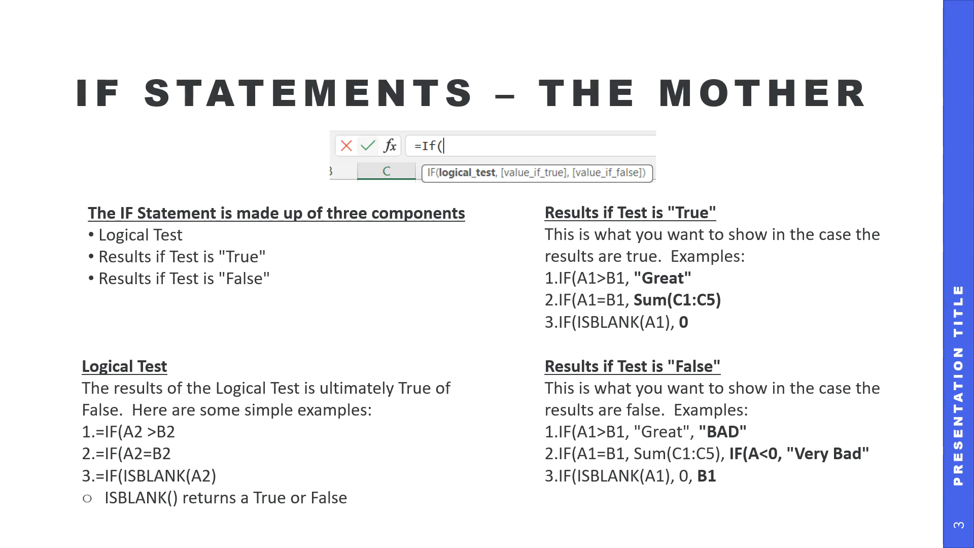